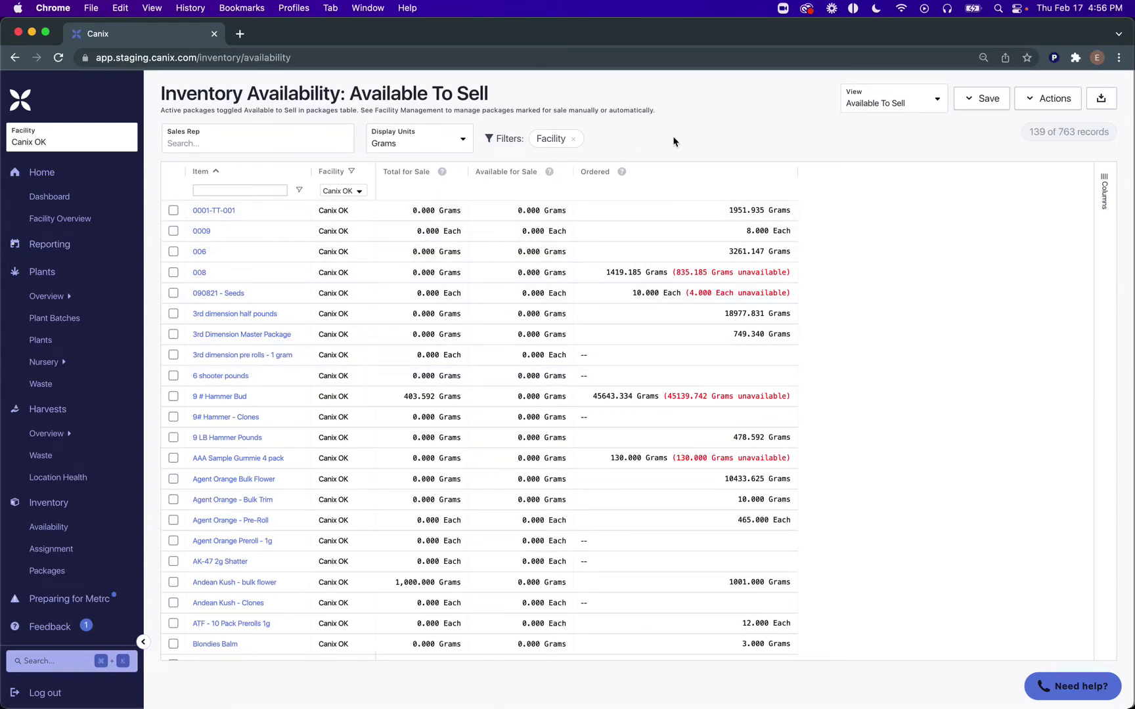
# Open the View dropdown on Inventory Availability to list the default and custom views.
pyautogui.click(868, 109)
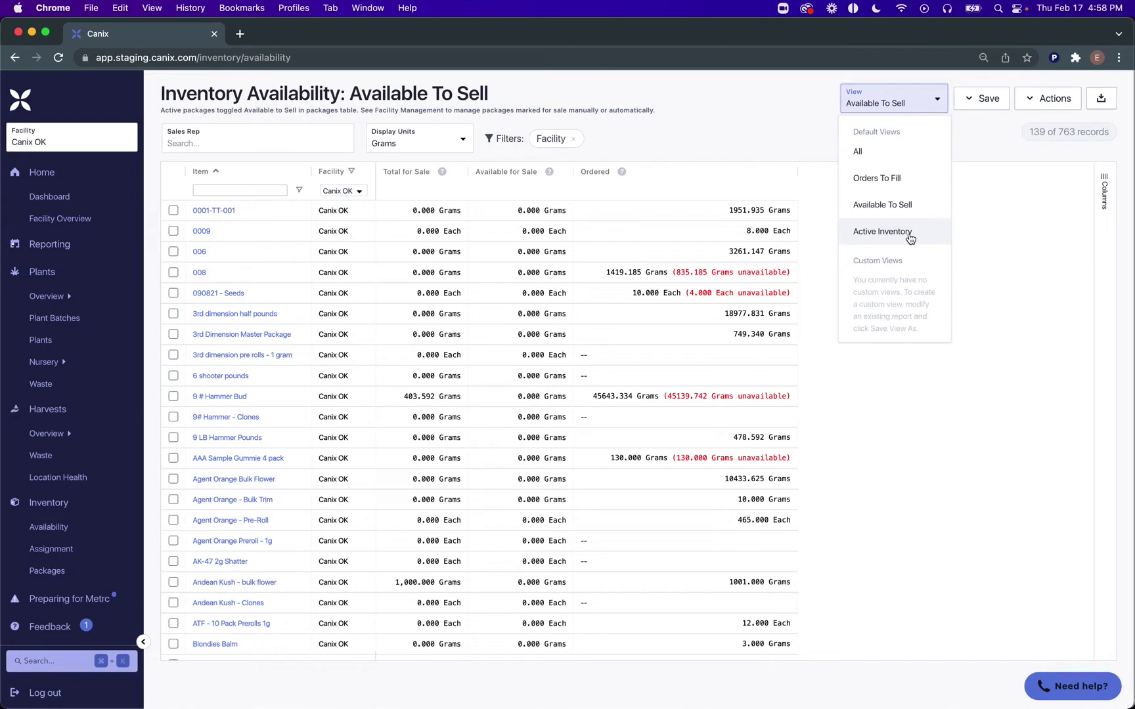
# On the Packages page, select the top three packages and toggle their availability for sale off.
pyautogui.click(849, 387)
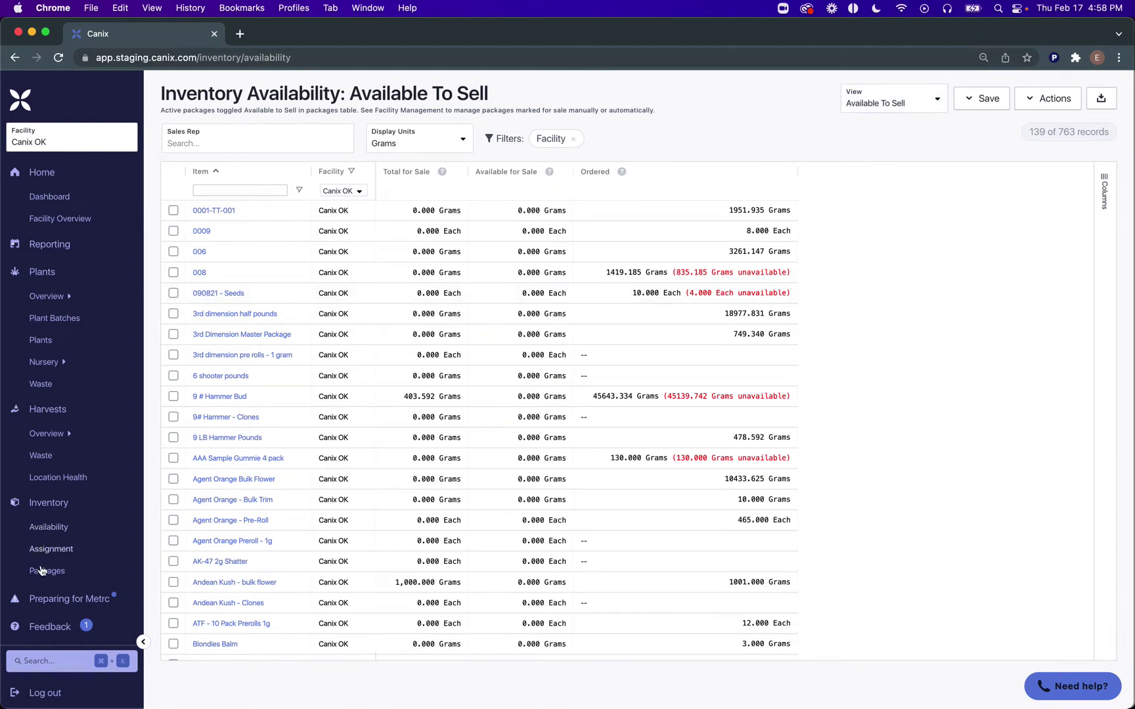
pyautogui.click(41, 572)
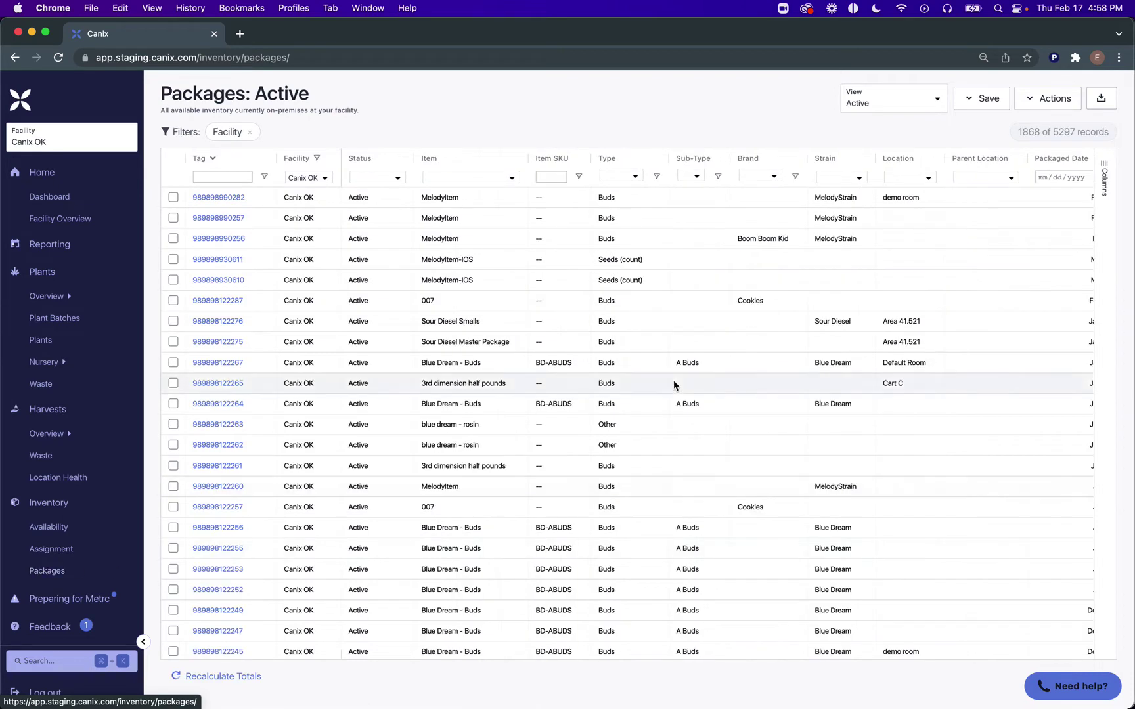
pyautogui.hscroll(3, 743, 359)
pyautogui.hscroll(5, 744, 359)
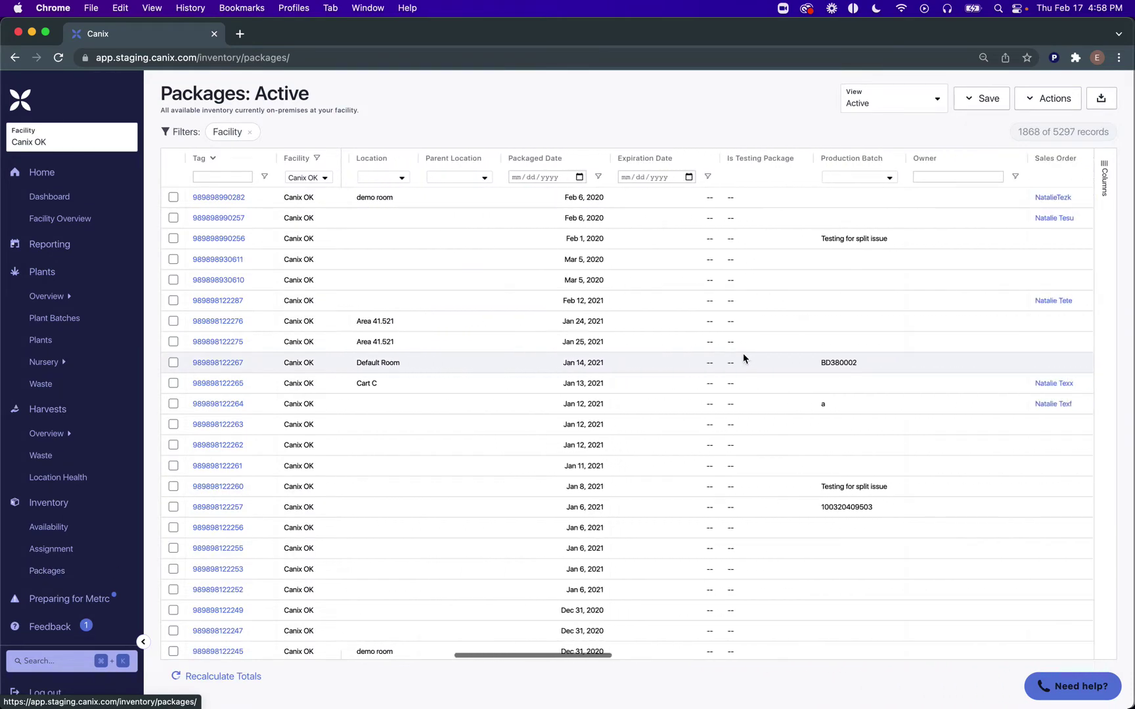
pyautogui.hscroll(5, 744, 359)
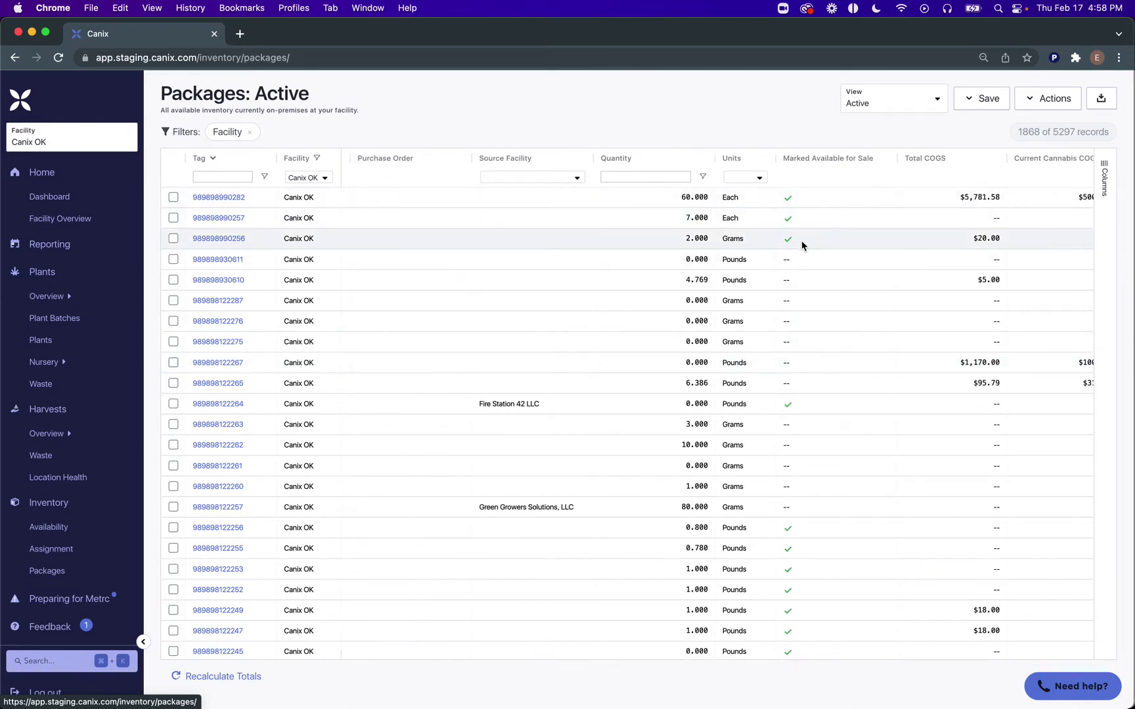
pyautogui.moveTo(801, 241); pyautogui.dragTo(807, 204)
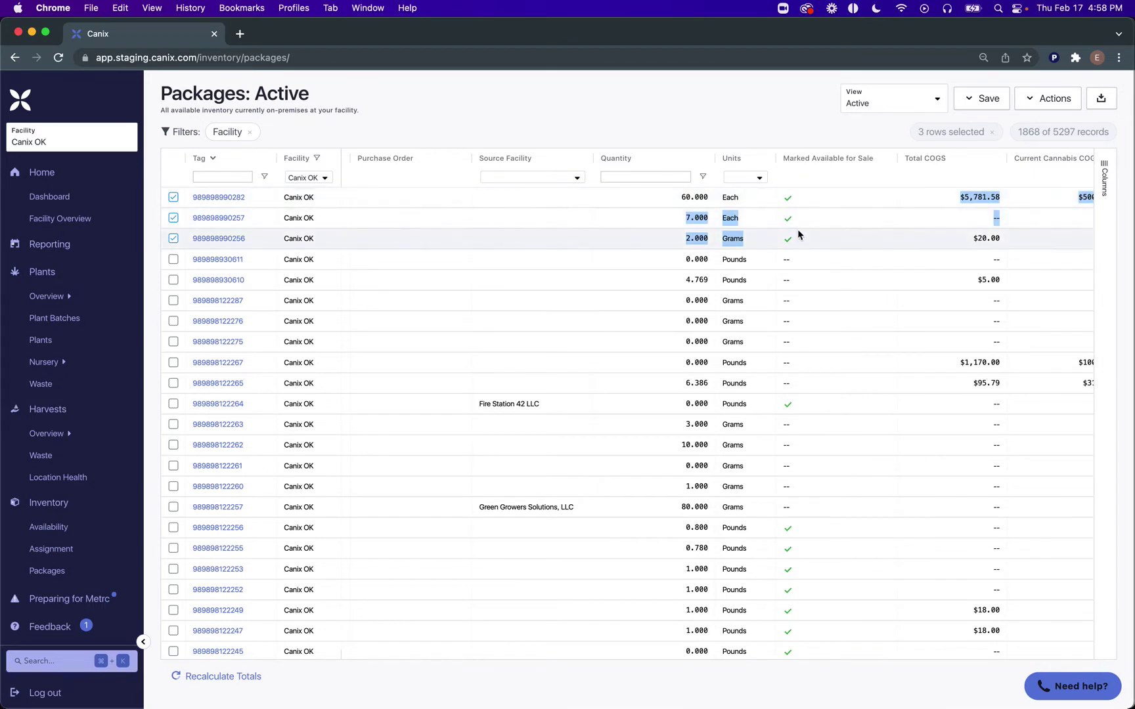
pyautogui.click(1041, 99)
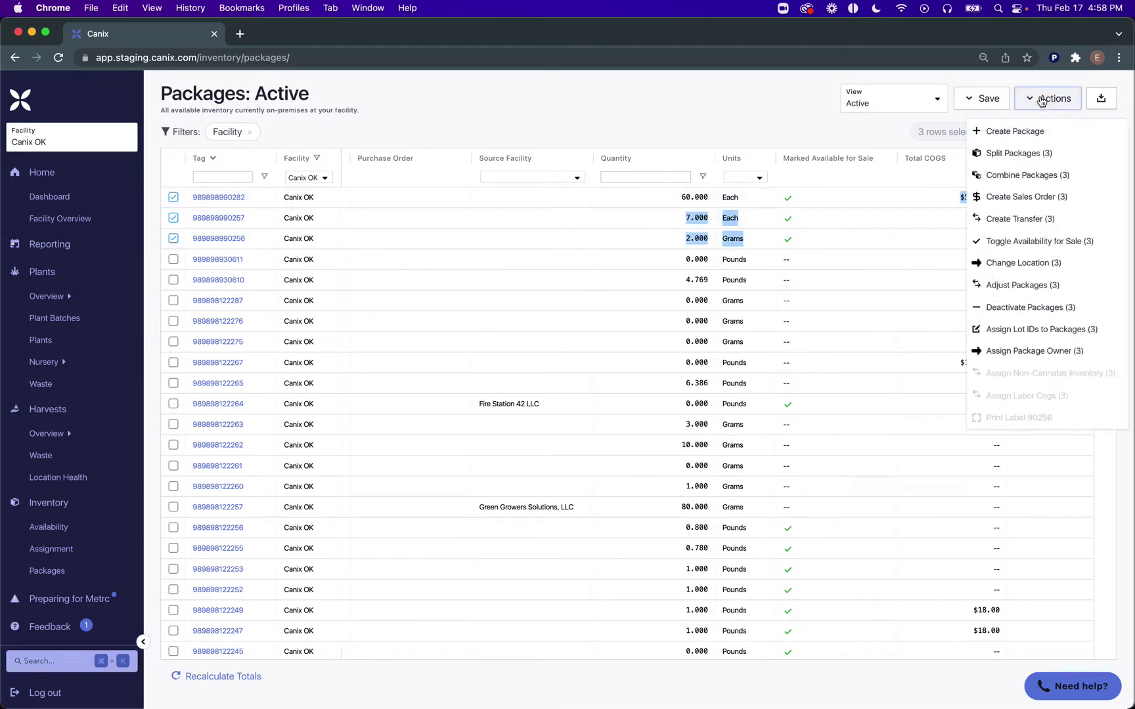
pyautogui.click(1041, 242)
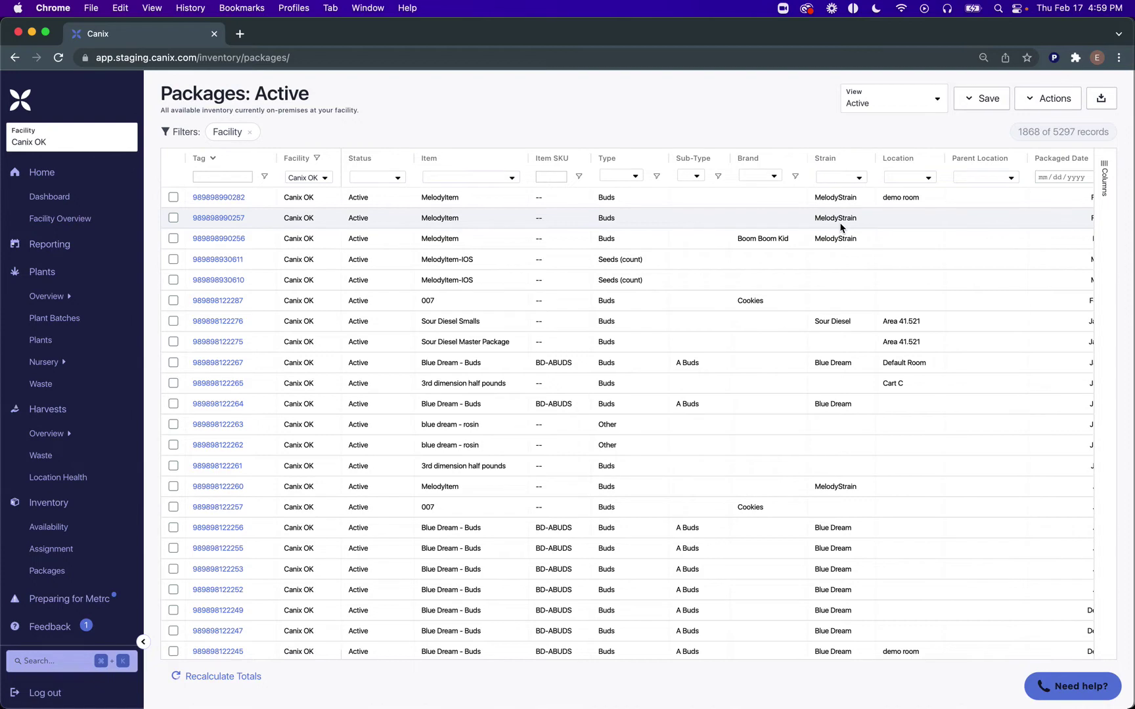
# Reselect the top three packages and toggle their availability for sale back on.
pyautogui.hscroll(10, 927, 227)
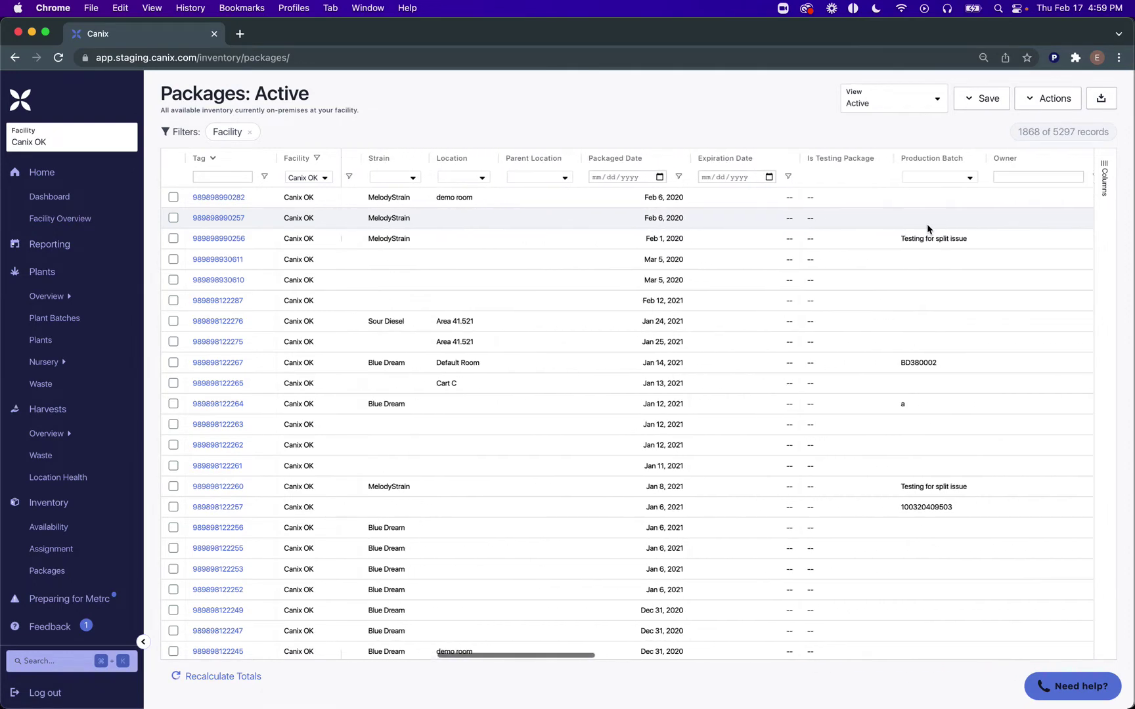
pyautogui.hscroll(10, 927, 223)
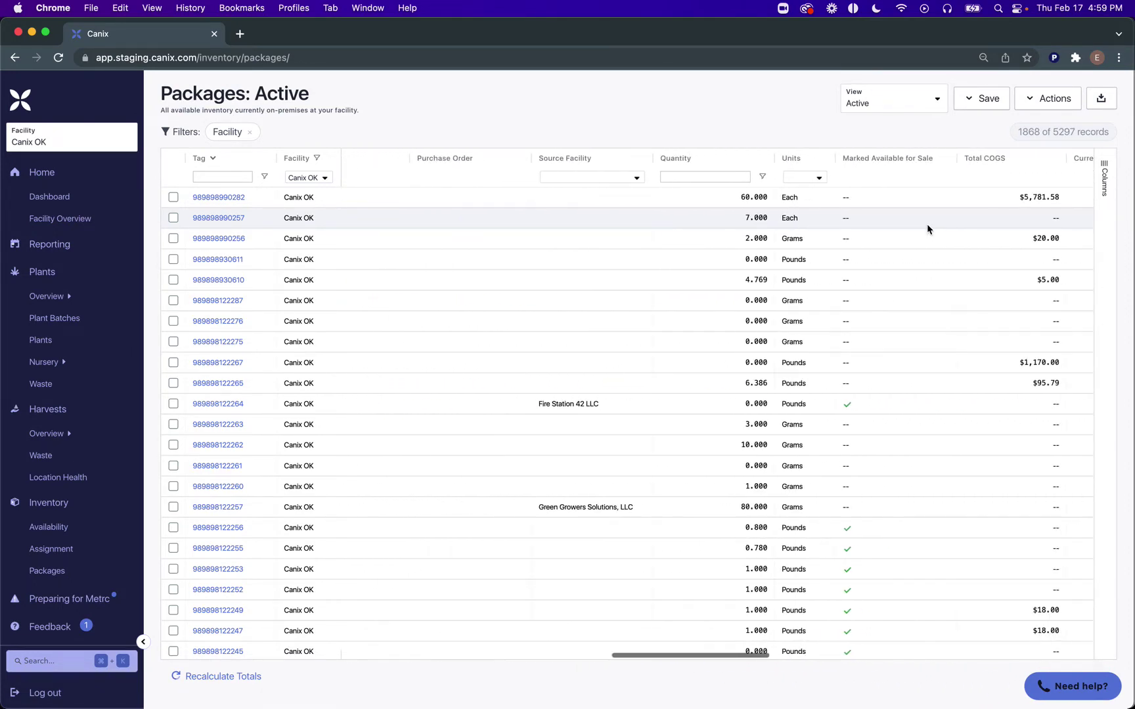
pyautogui.click(849, 236)
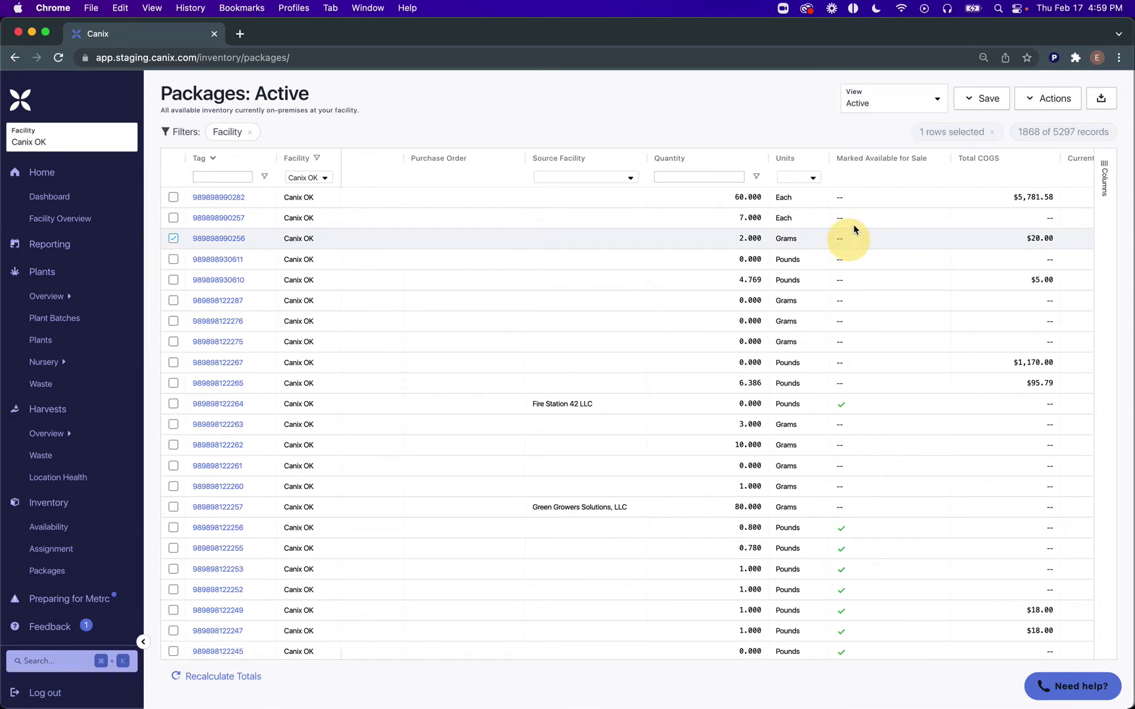
pyautogui.keyDown('shift'); pyautogui.click(856, 196); pyautogui.keyUp('shift')
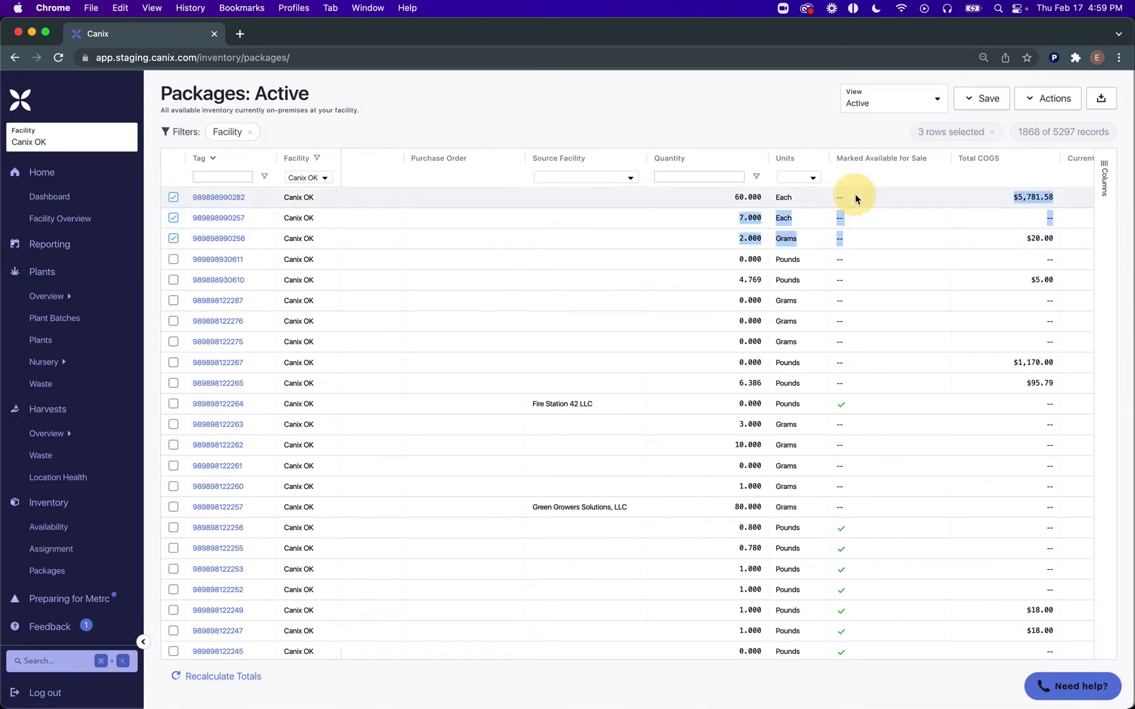
pyautogui.click(1049, 99)
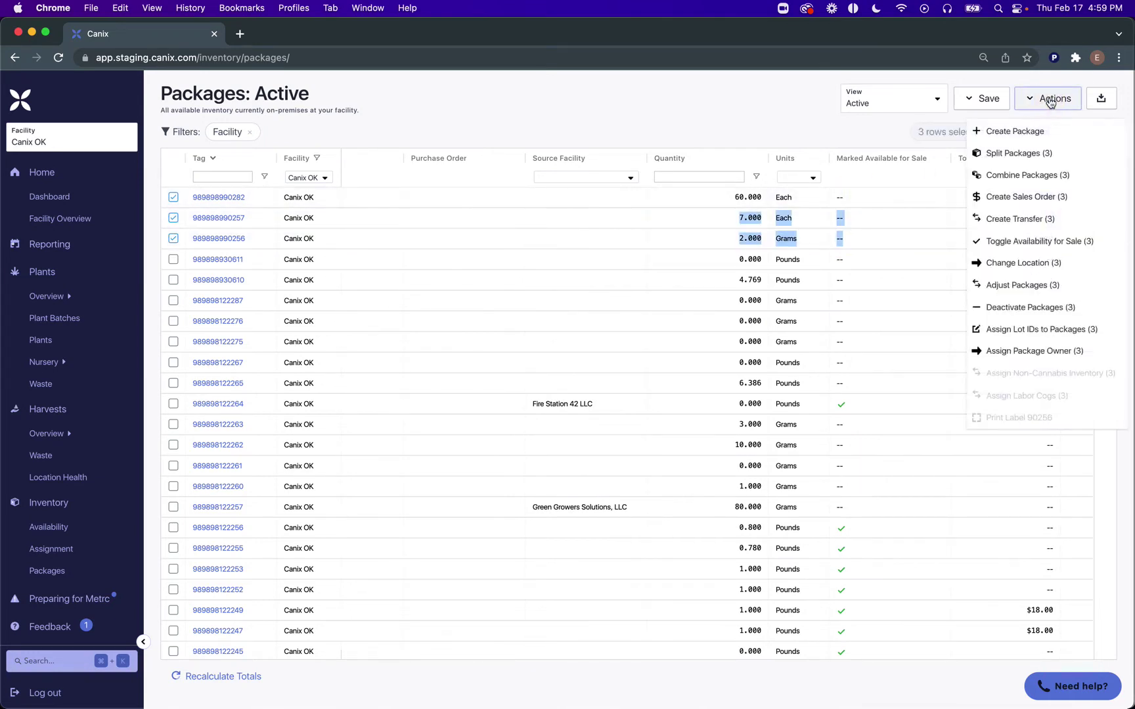
pyautogui.click(1047, 250)
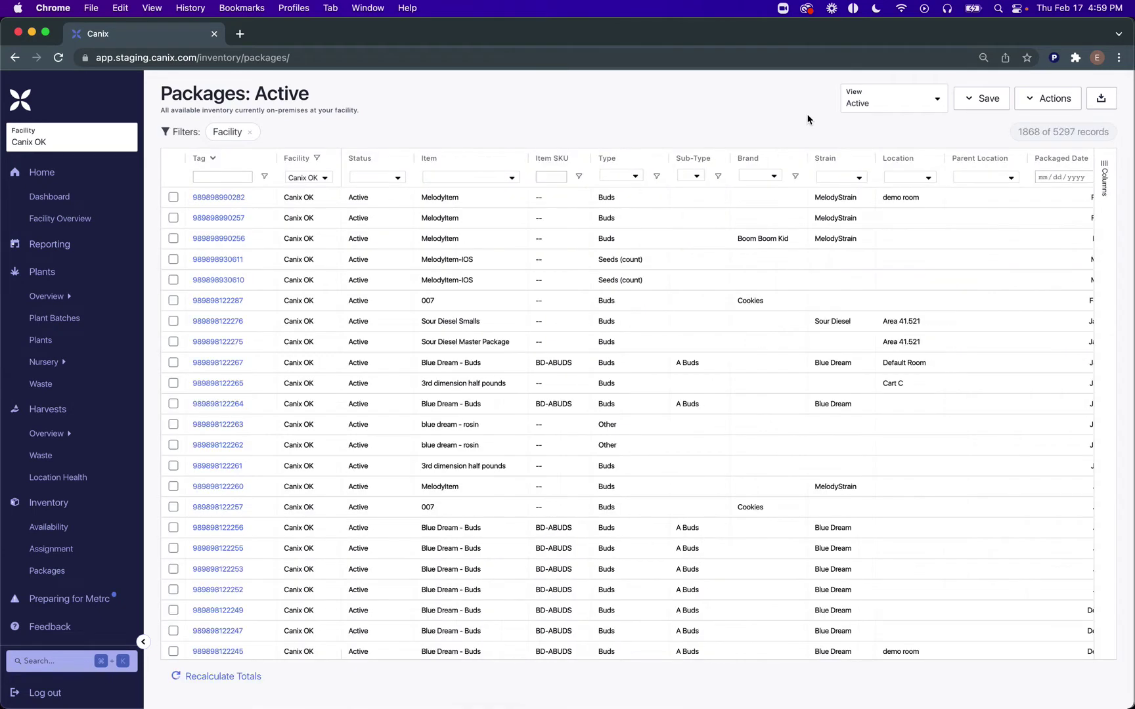
pyautogui.hscroll(15, 830, 258)
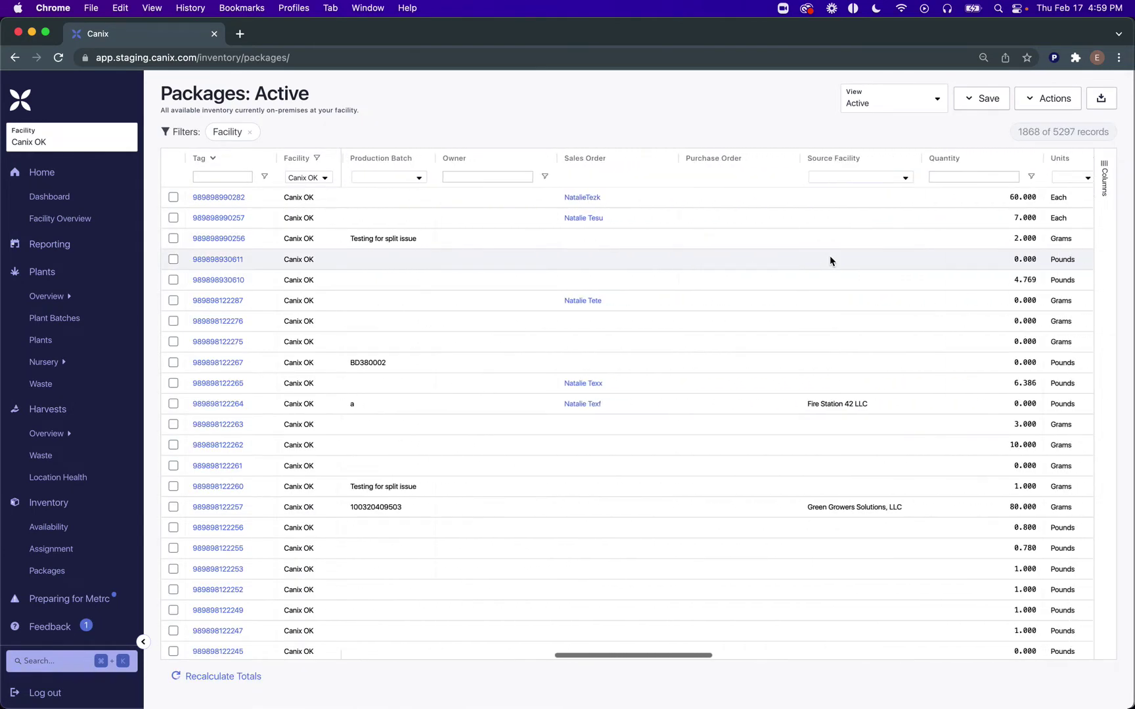
pyautogui.hscroll(8, 830, 260)
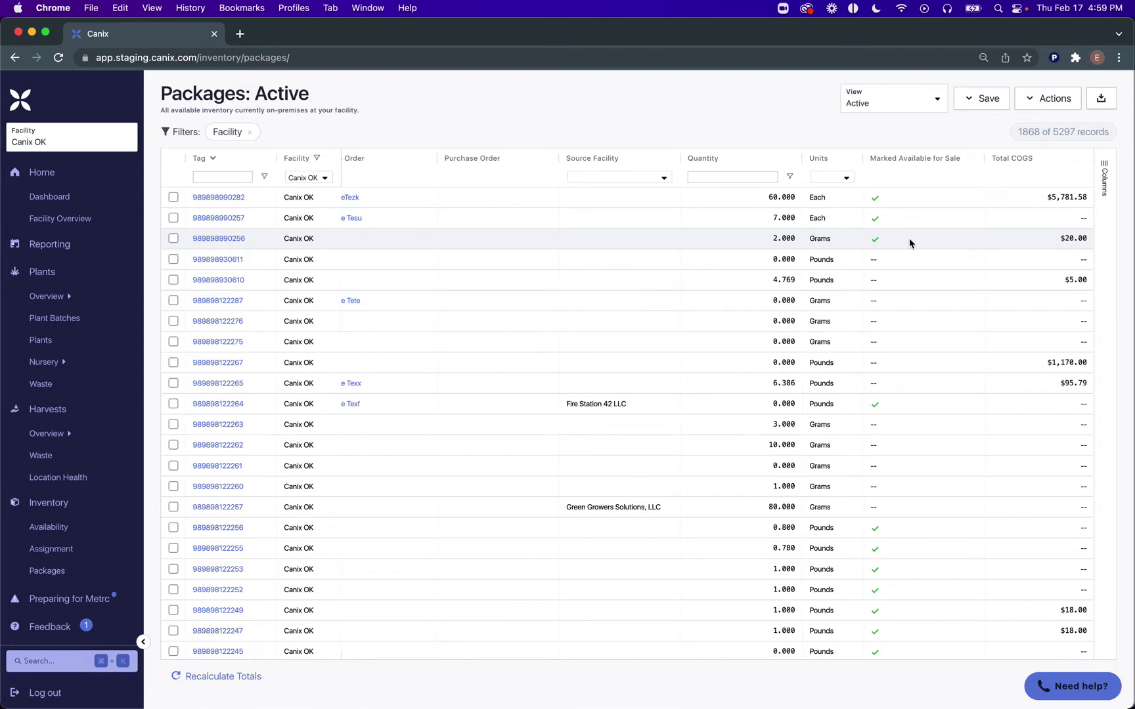
pyautogui.hscroll(10, 908, 238)
pyautogui.hscroll(10, 909, 238)
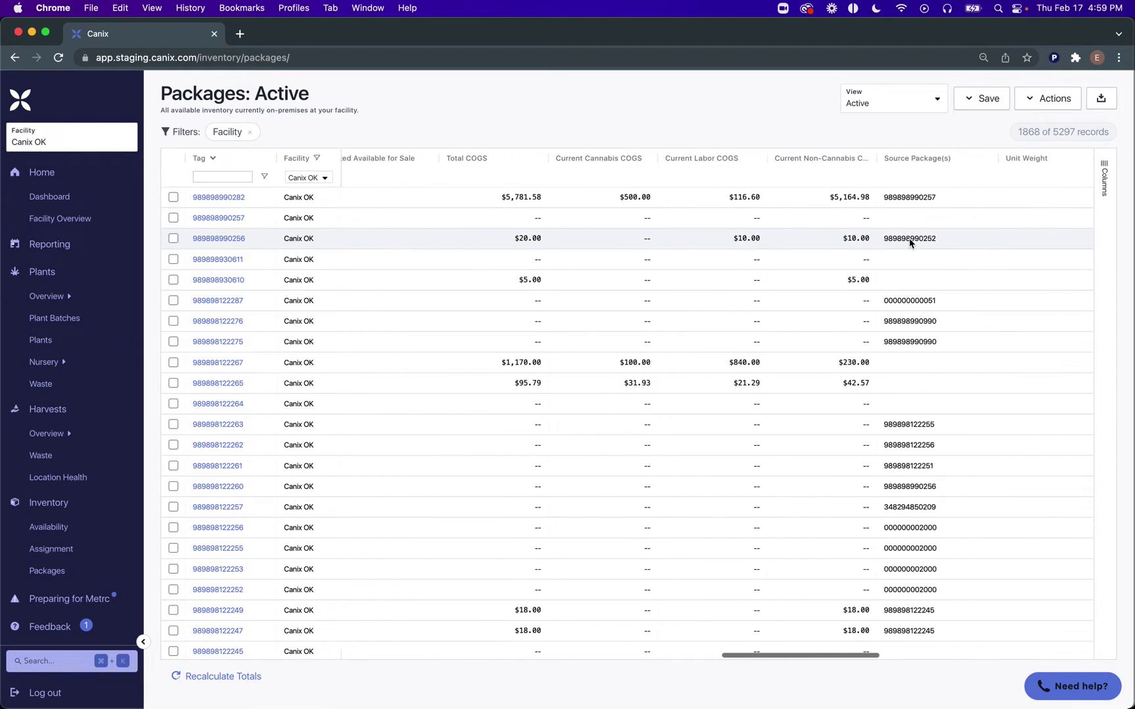
pyautogui.hscroll(10, 909, 237)
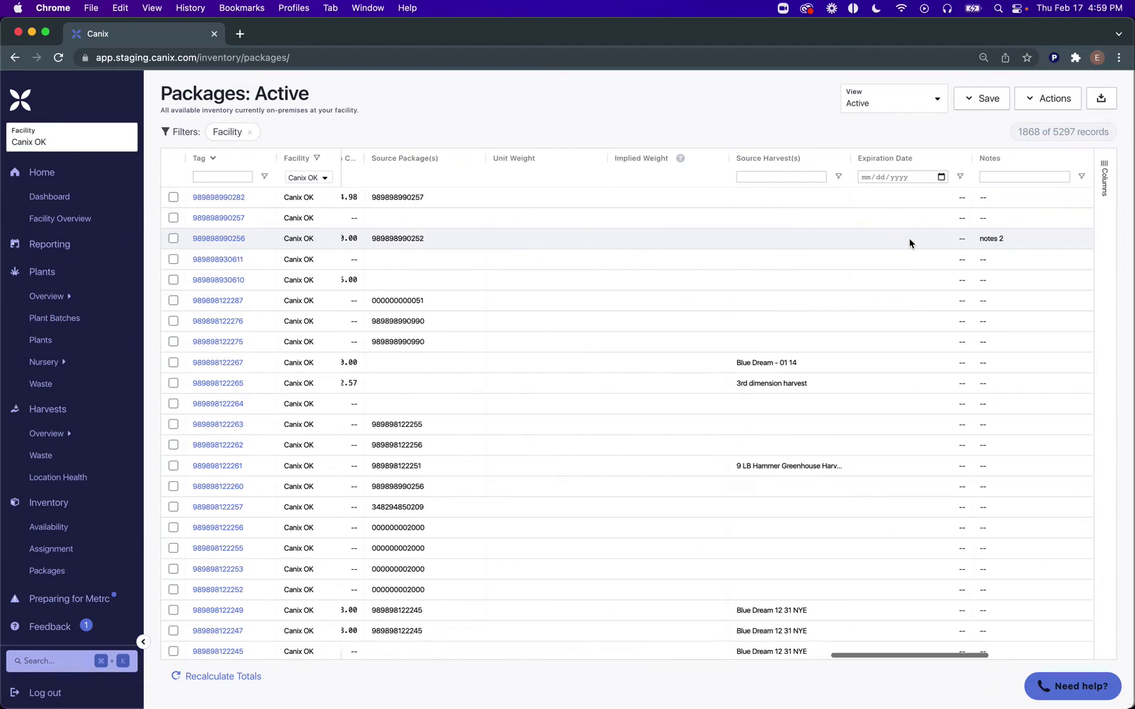
pyautogui.hscroll(5, 909, 238)
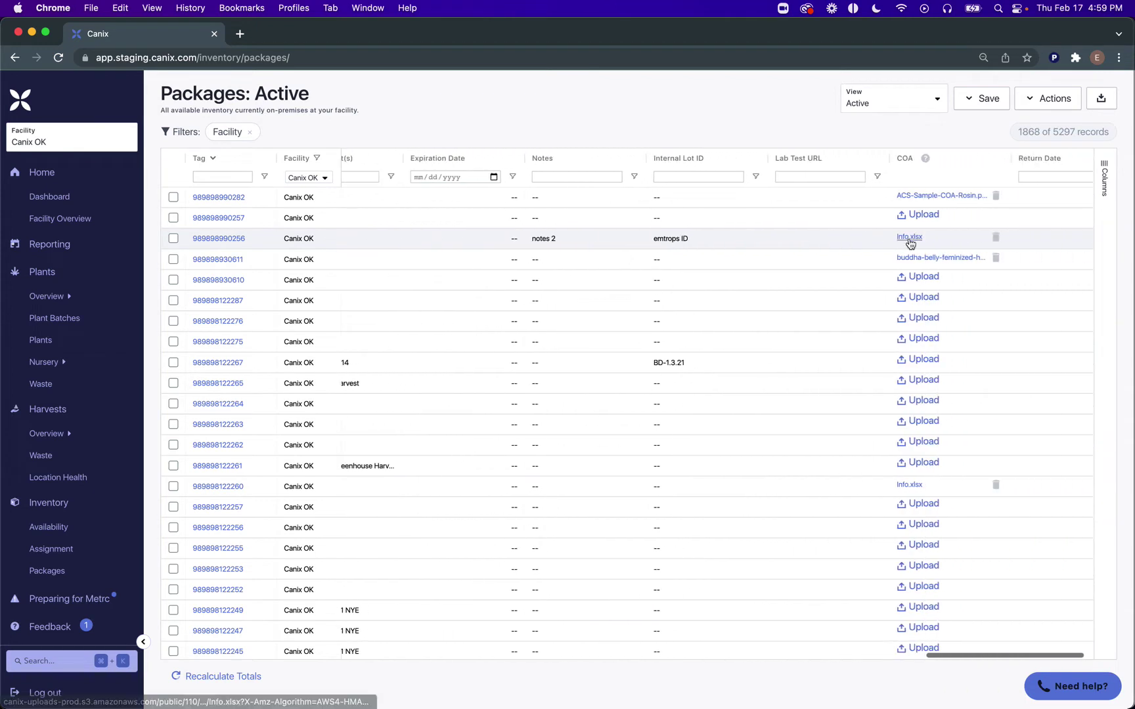
pyautogui.hscroll(-15, 908, 237)
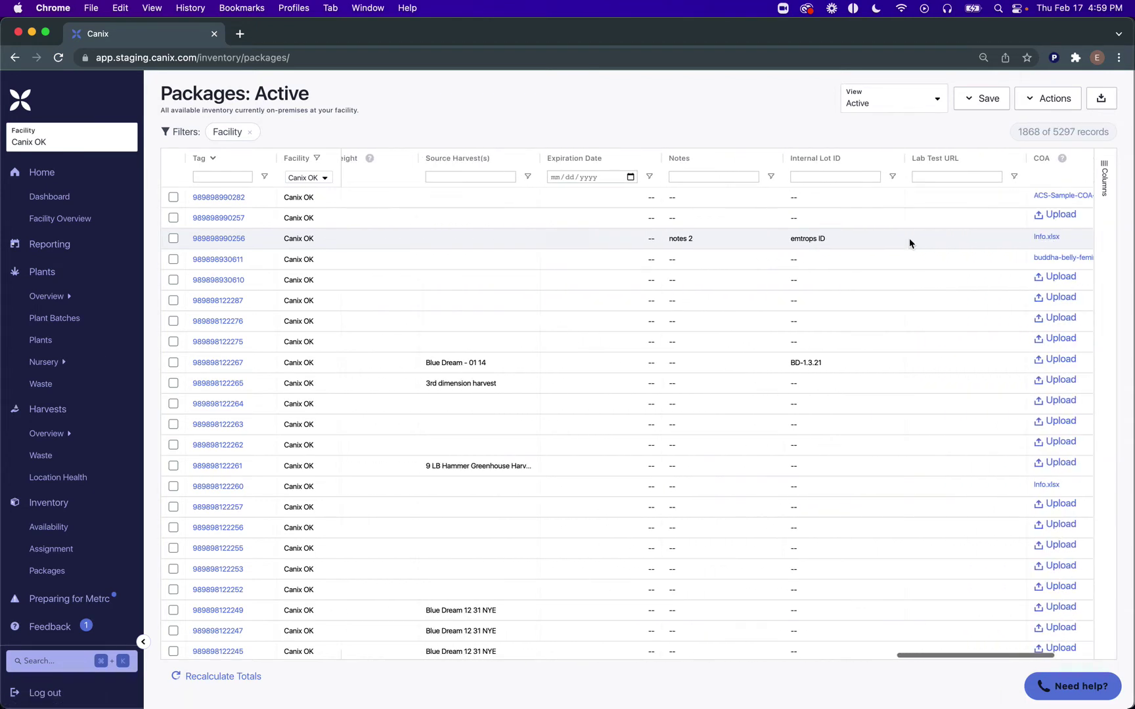
pyautogui.hscroll(-15, 884, 256)
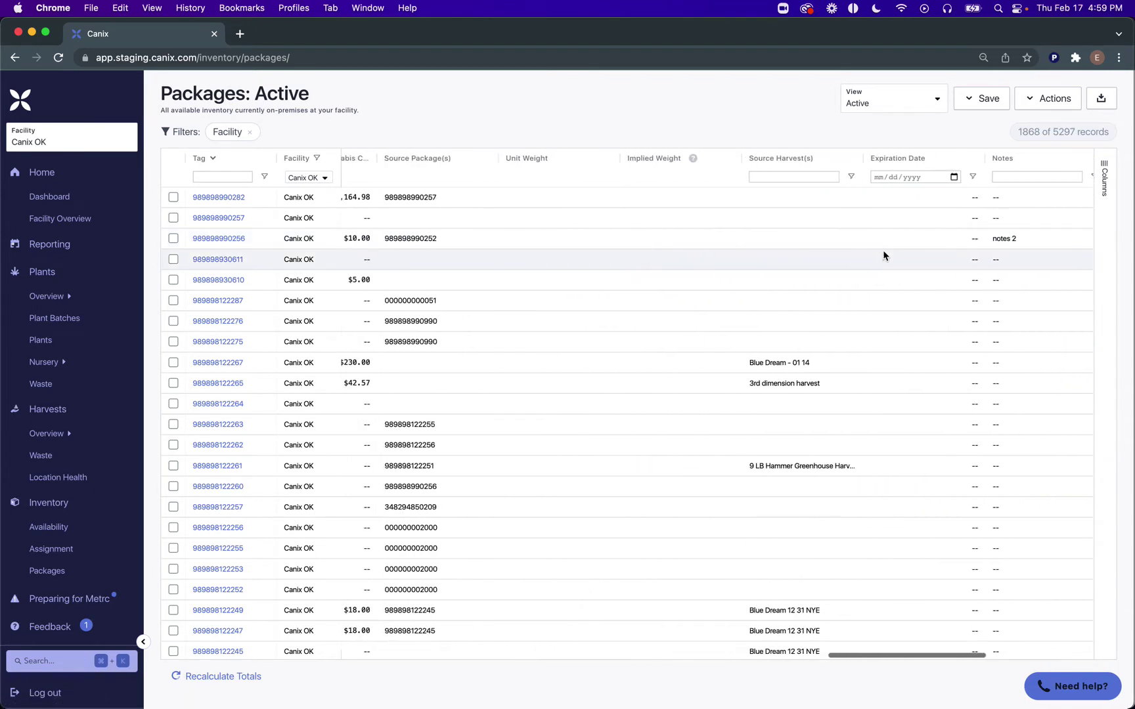
pyautogui.hscroll(-8, 884, 256)
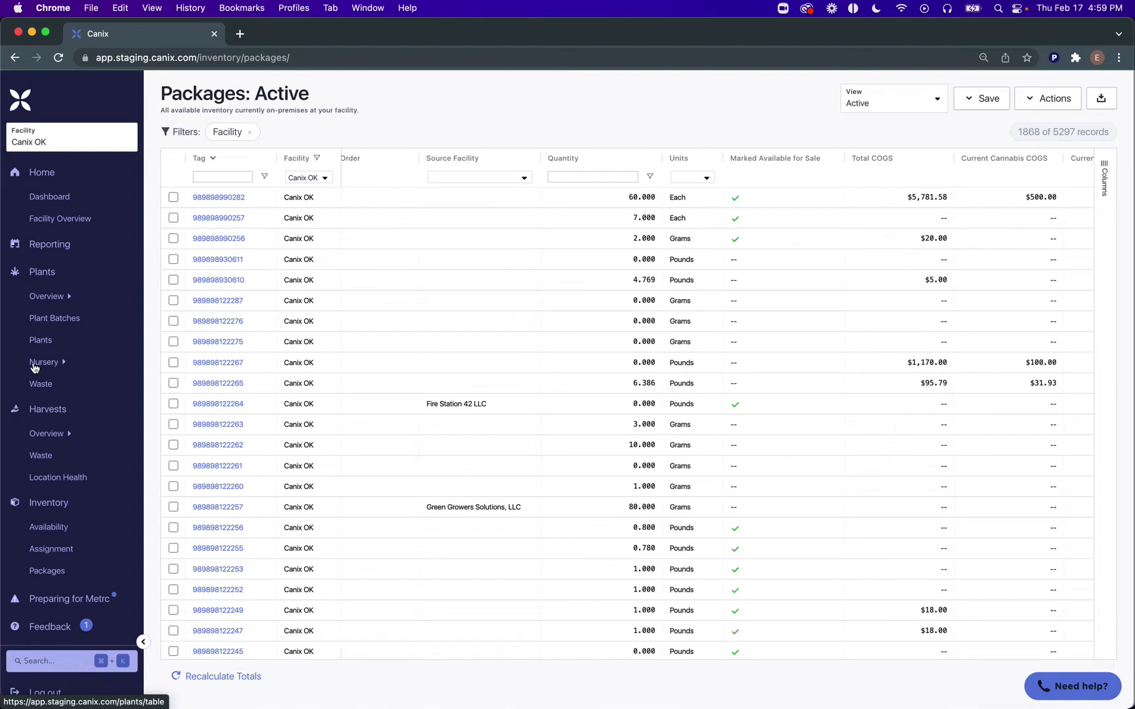
pyautogui.scroll(-8, 39, 365)
pyautogui.scroll(-10, 34, 368)
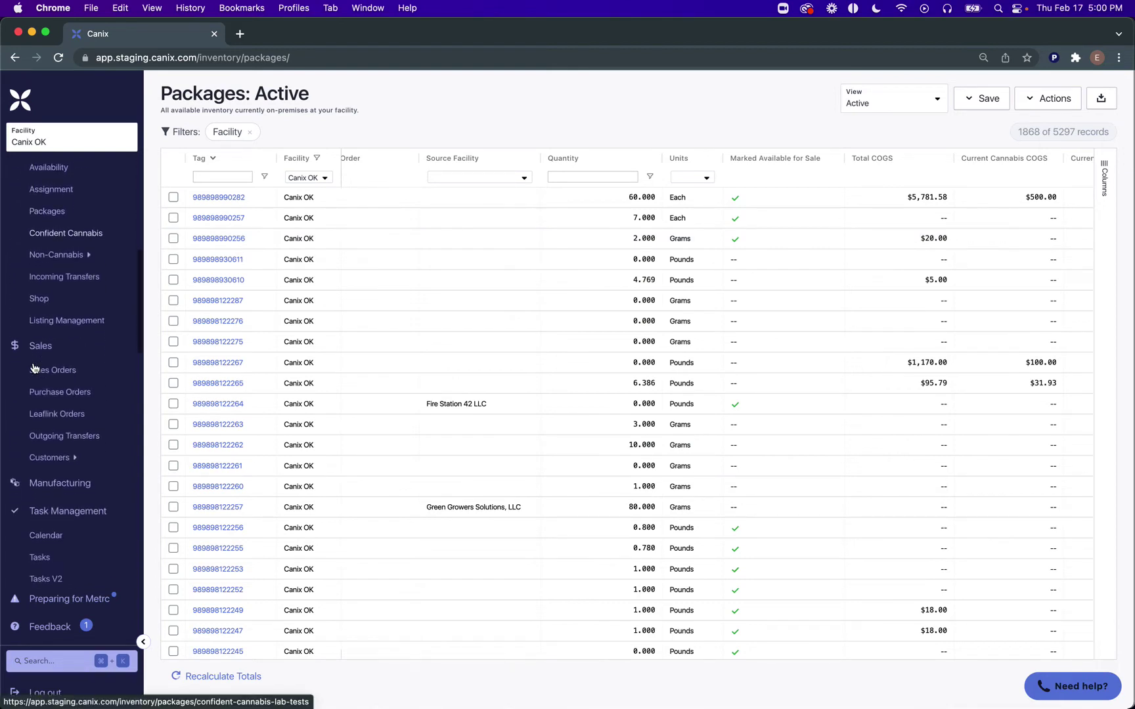
pyautogui.scroll(-8, 34, 367)
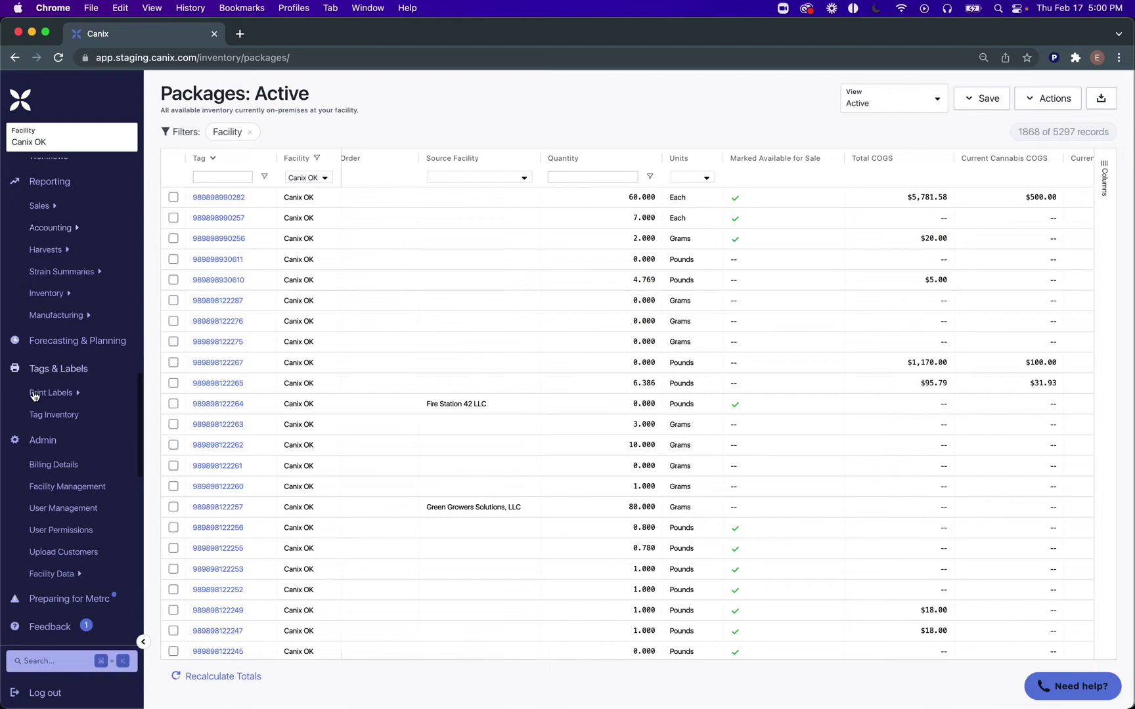
# Edit the Canix CA facility, toggle 'Mark Tested Packages as Sellable' on and off, then cancel.
pyautogui.click(49, 491)
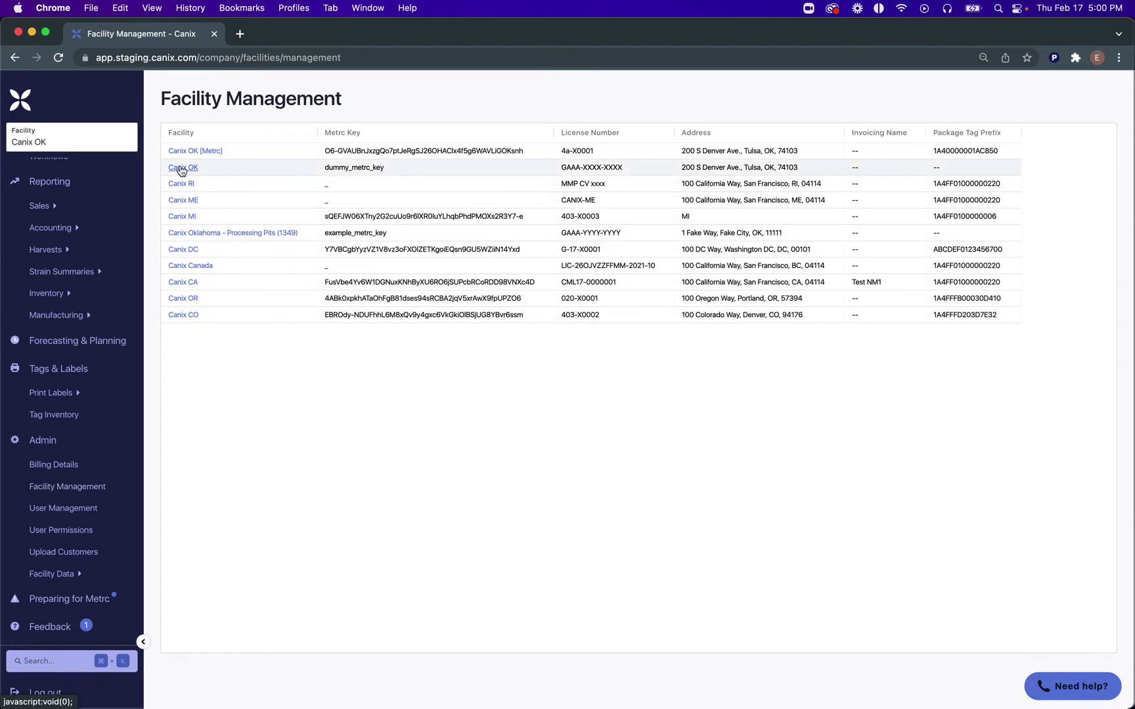
pyautogui.click(179, 280)
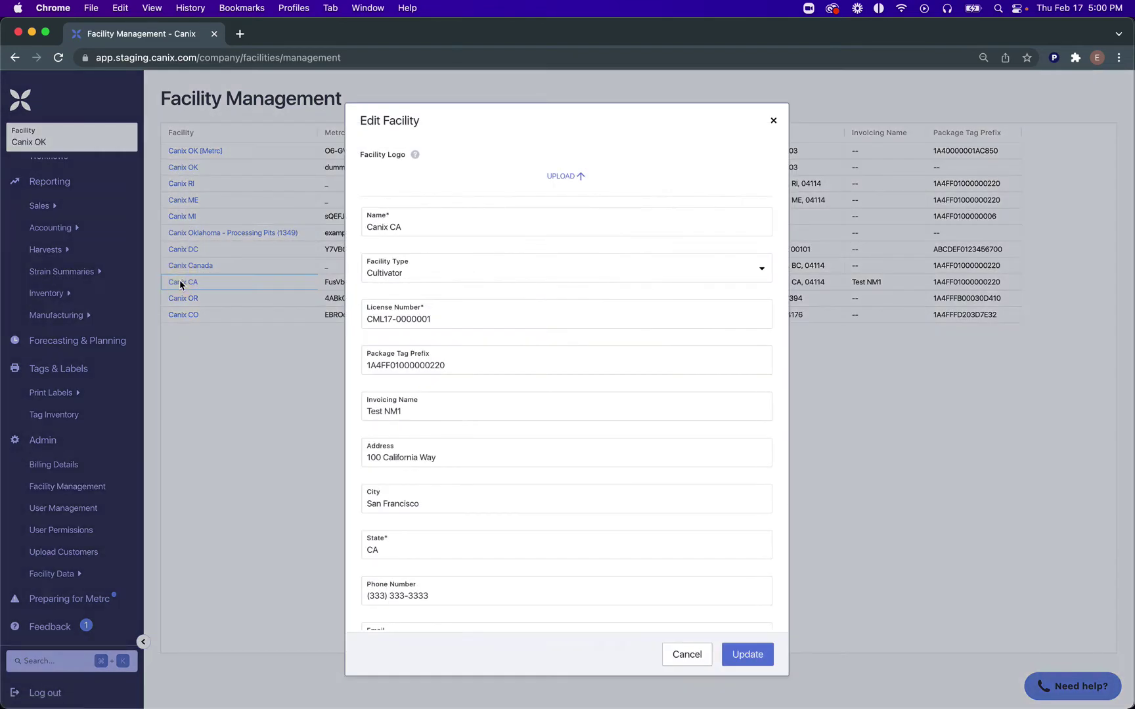
pyautogui.scroll(-7, 551, 257)
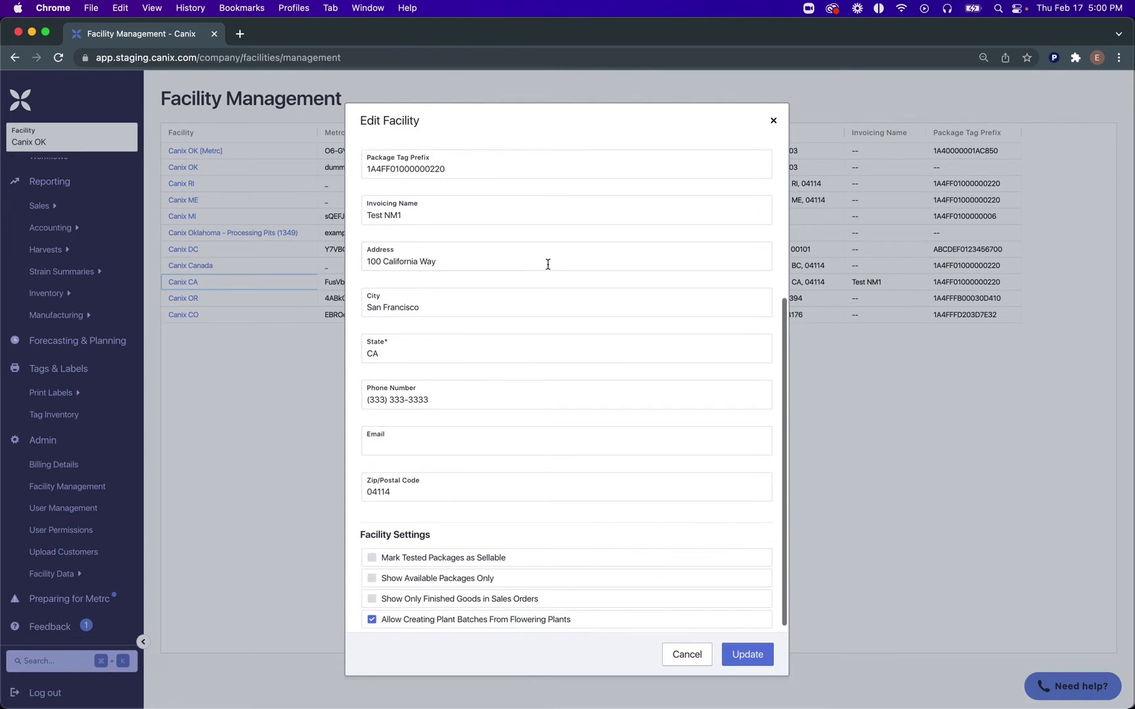
pyautogui.moveTo(484, 558)
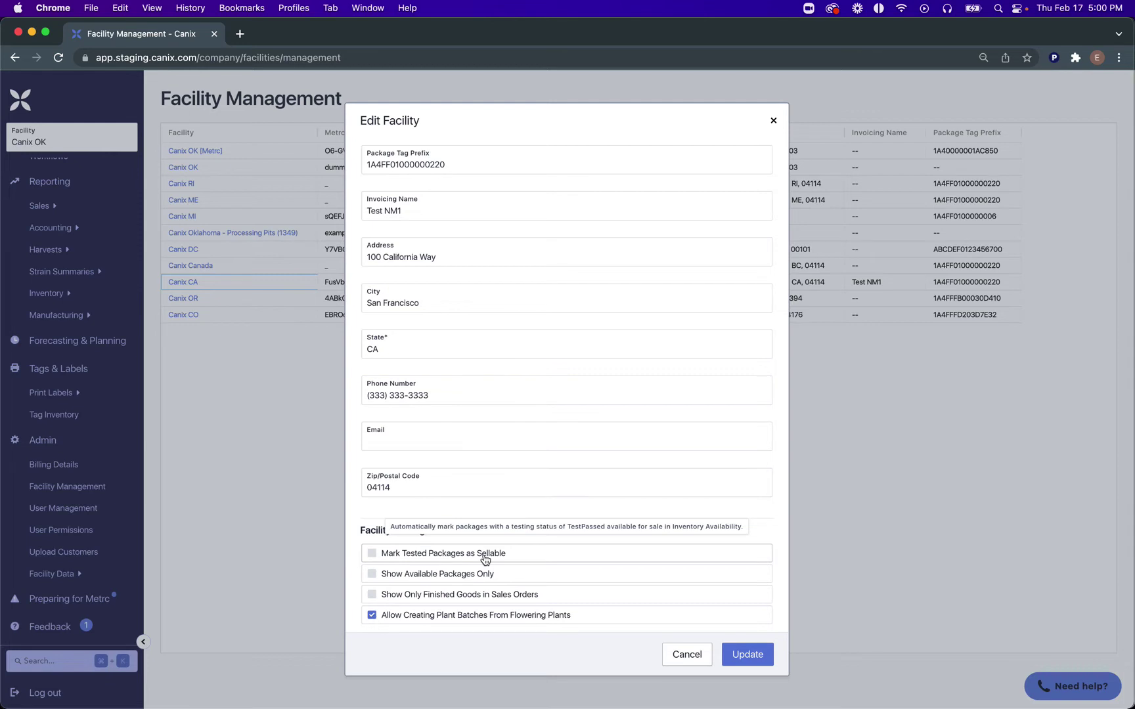
pyautogui.click(484, 559)
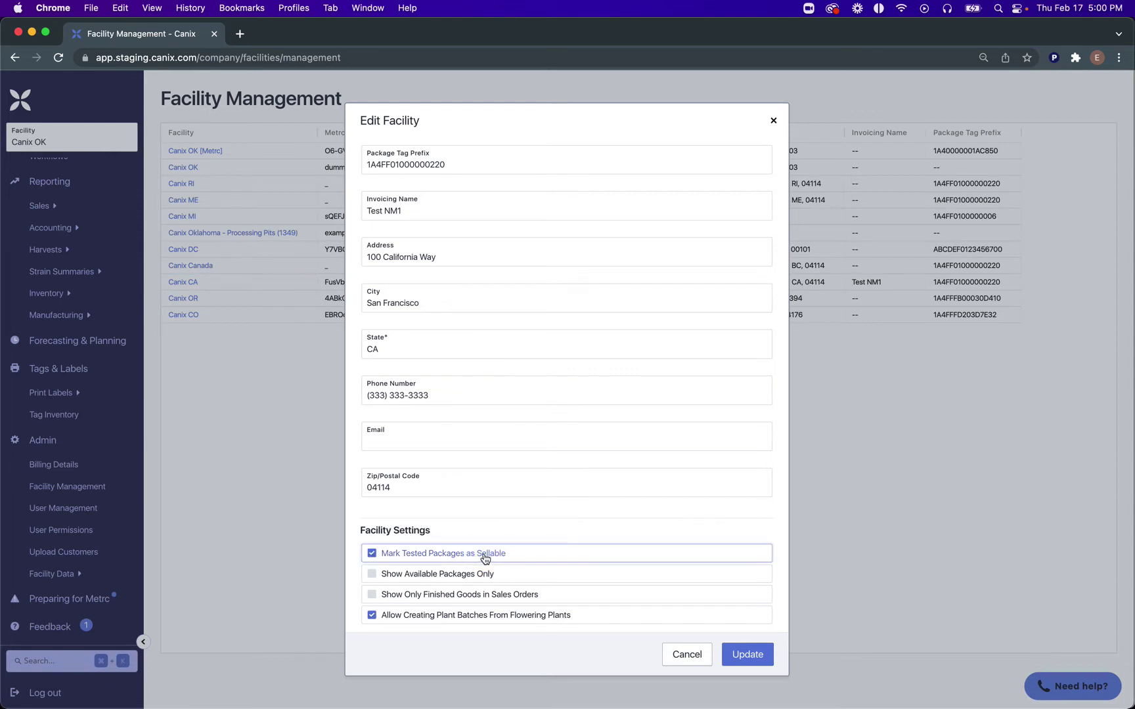
pyautogui.click(485, 559)
pyautogui.click(683, 653)
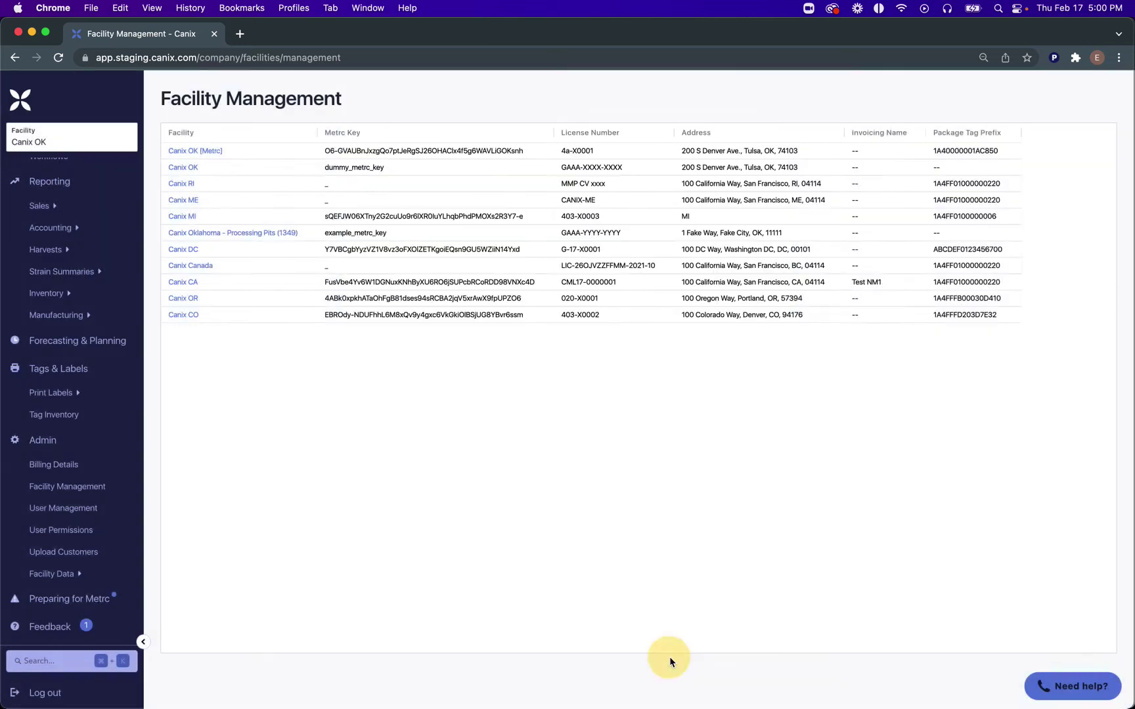
# Go to Inventory Availability and review the column help and the first item's ordered quantity.
pyautogui.scroll(3, 38, 351)
pyautogui.scroll(10, 38, 352)
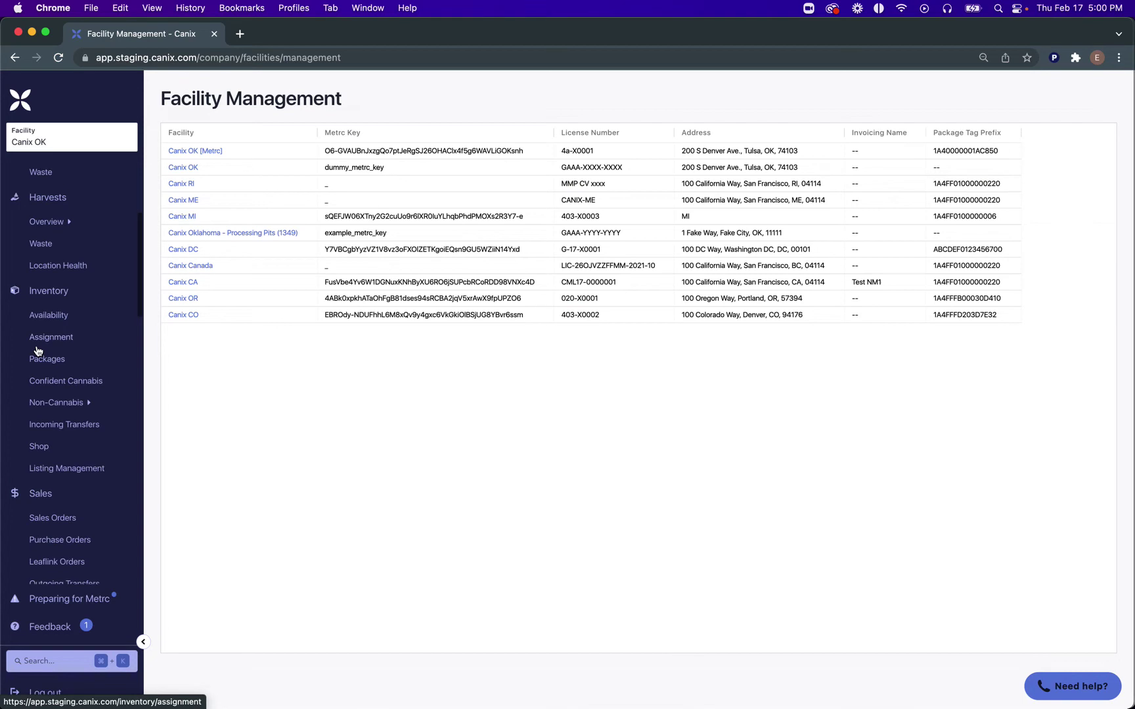
pyautogui.click(38, 430)
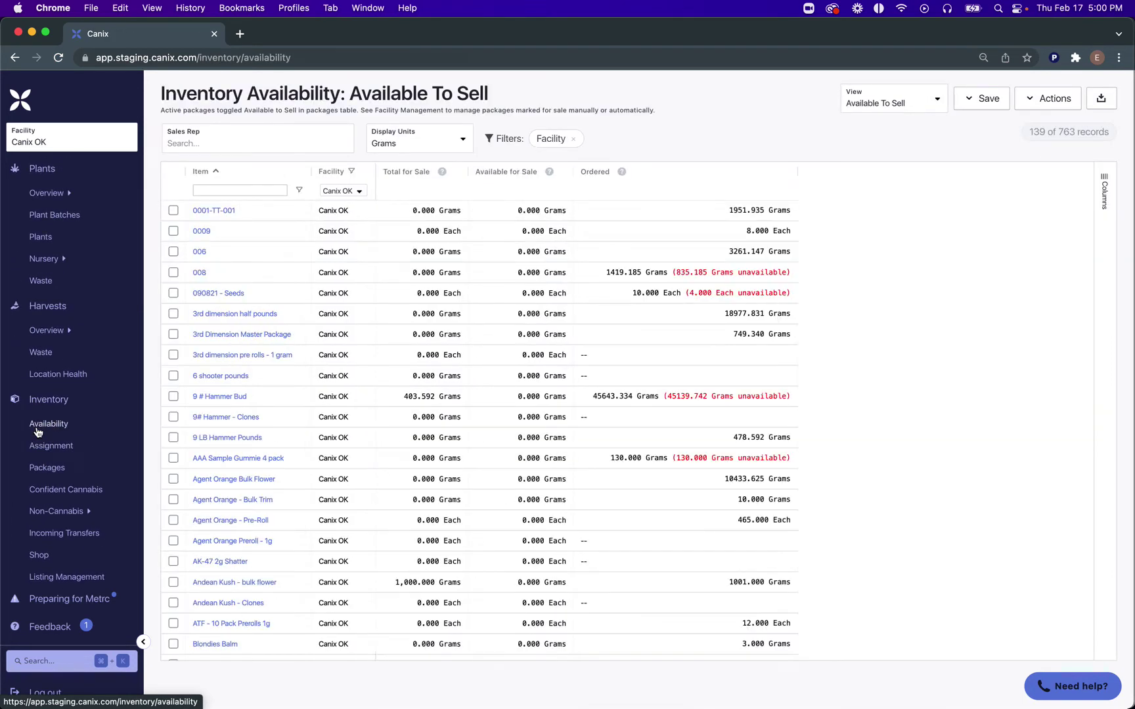
pyautogui.moveTo(524, 179)
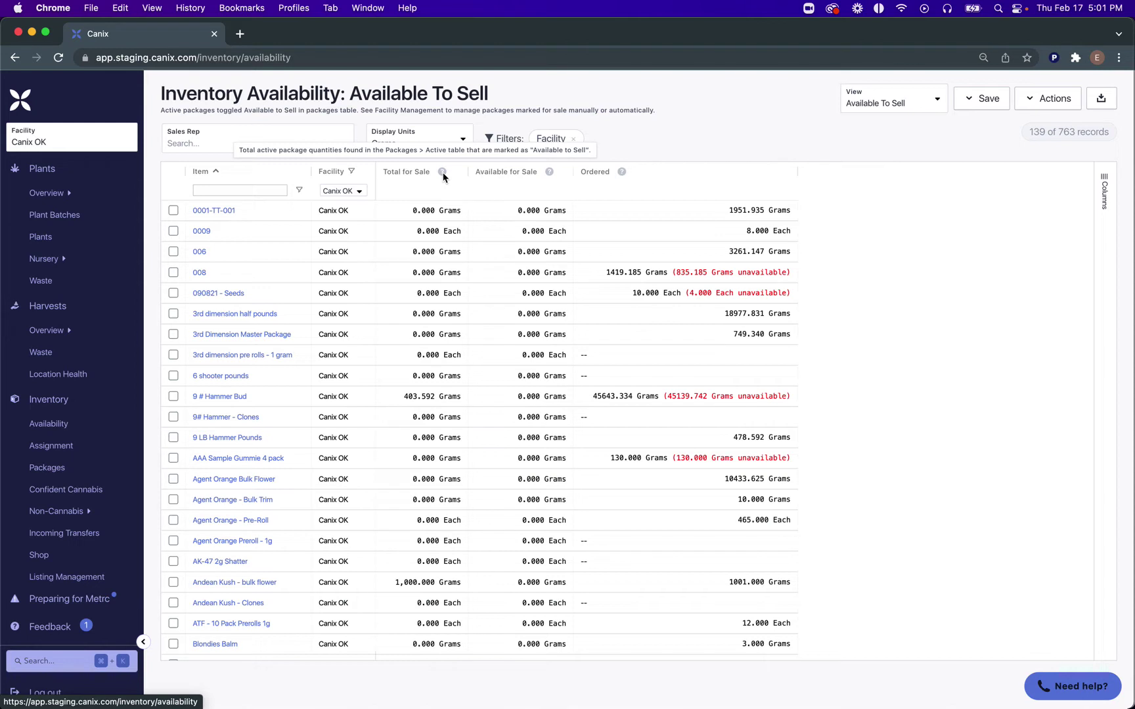
pyautogui.moveTo(622, 176)
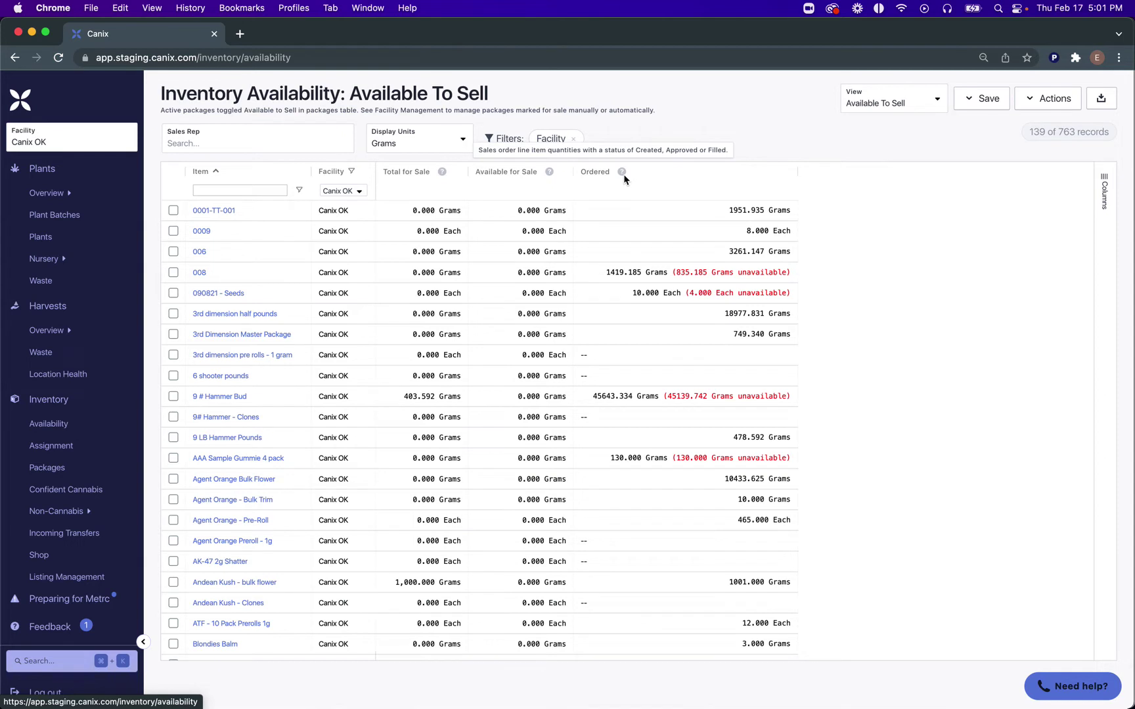
pyautogui.moveTo(729, 210); pyautogui.dragTo(791, 215)
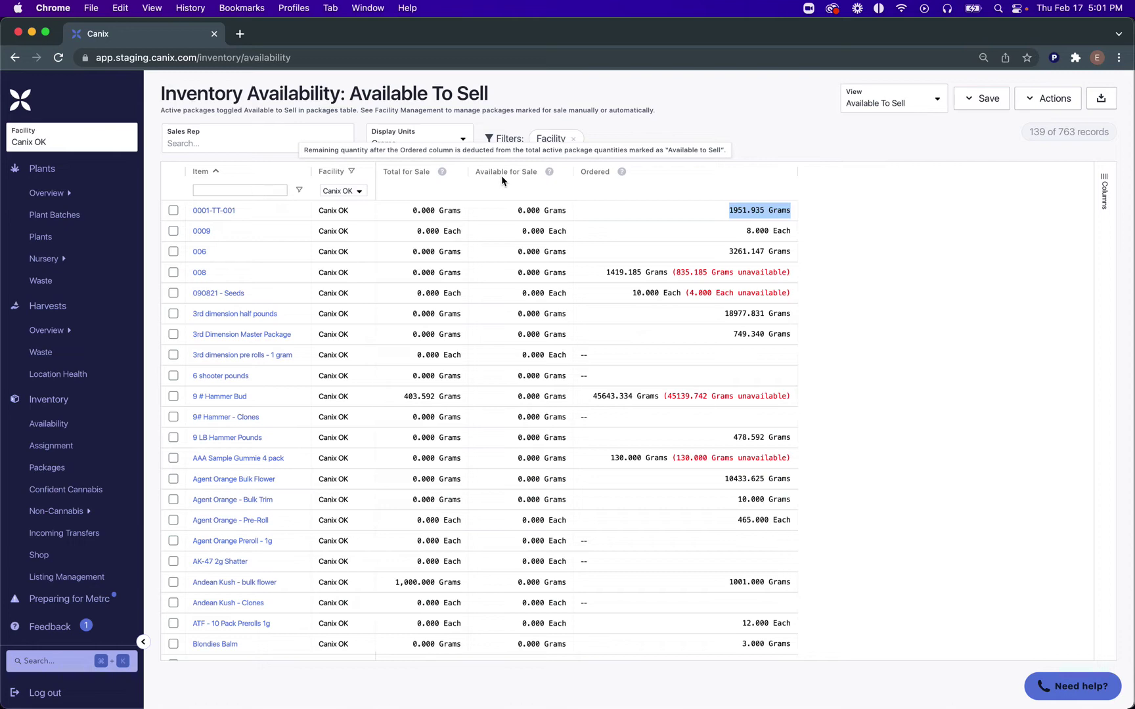
pyautogui.click(870, 99)
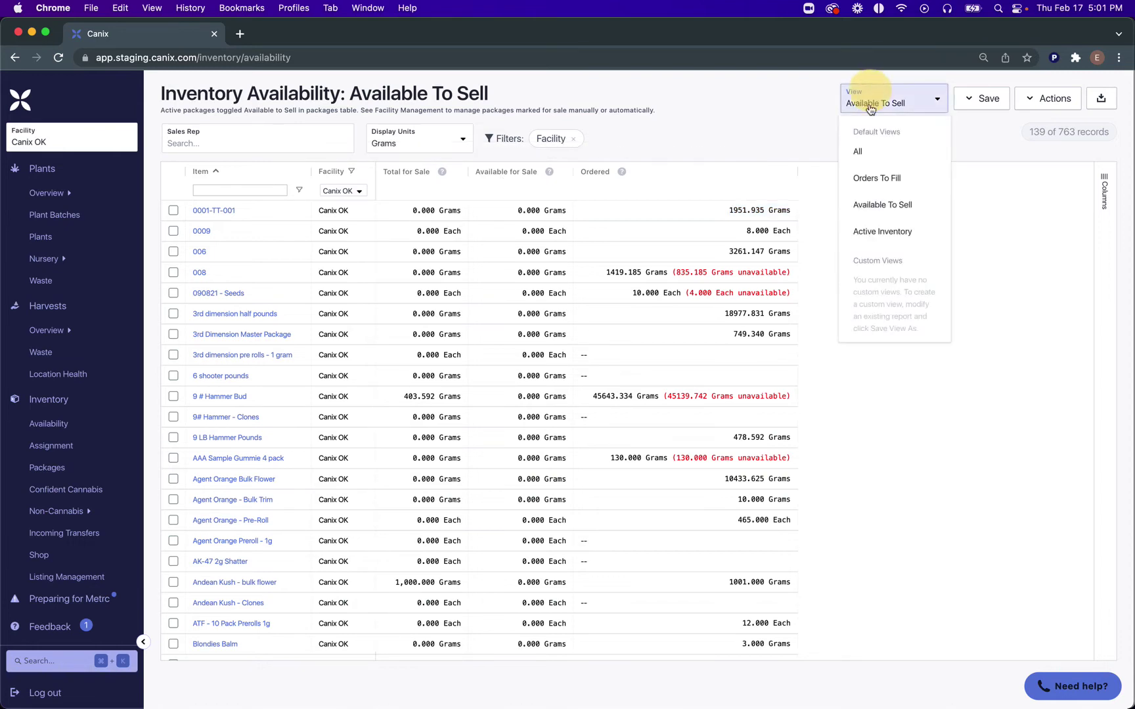
# Select the Active Inventory view and review the Total, Ordered and Available column help.
pyautogui.click(853, 233)
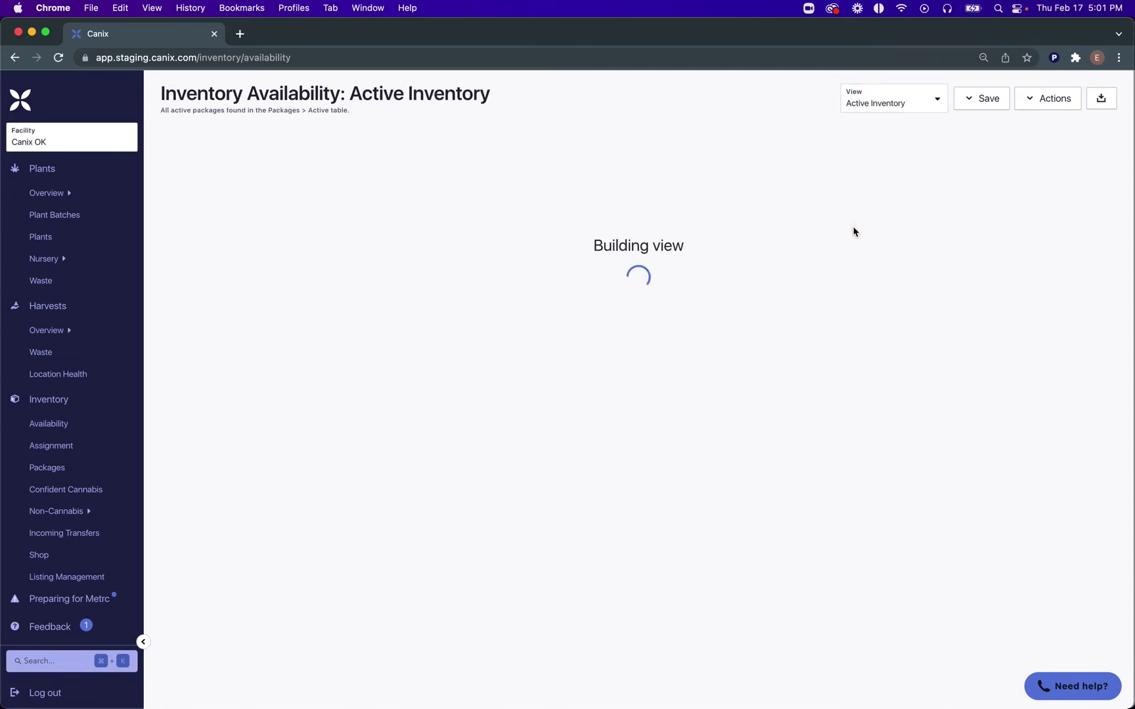
pyautogui.moveTo(773, 173)
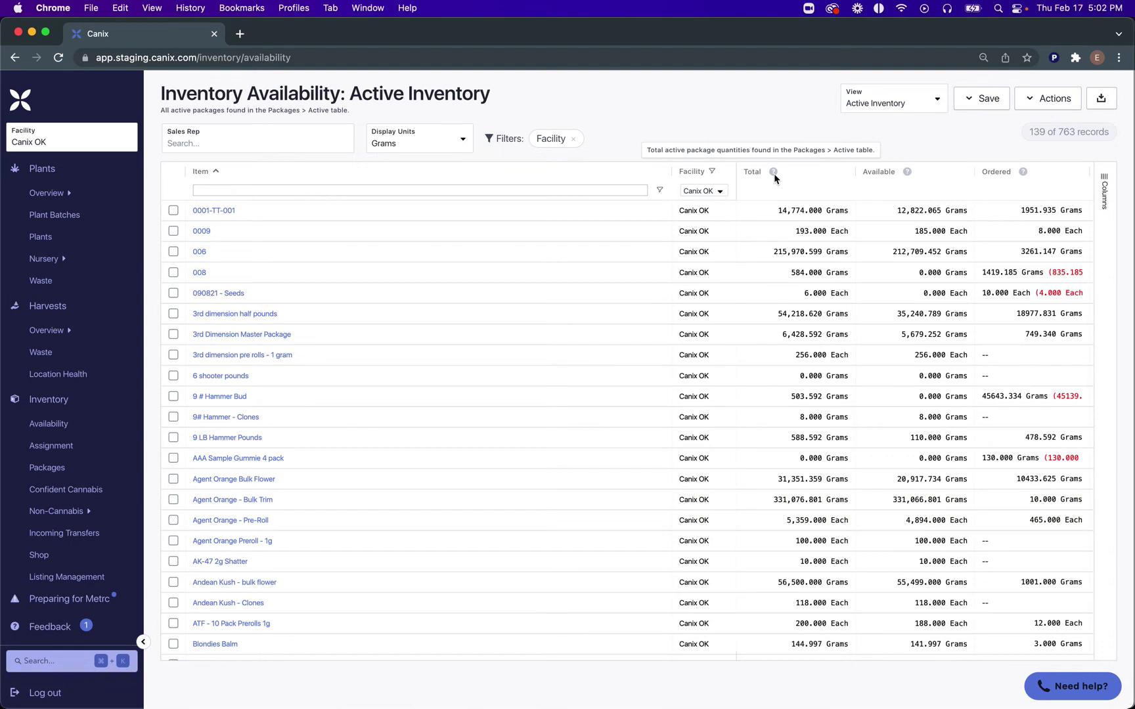
pyautogui.moveTo(1023, 171)
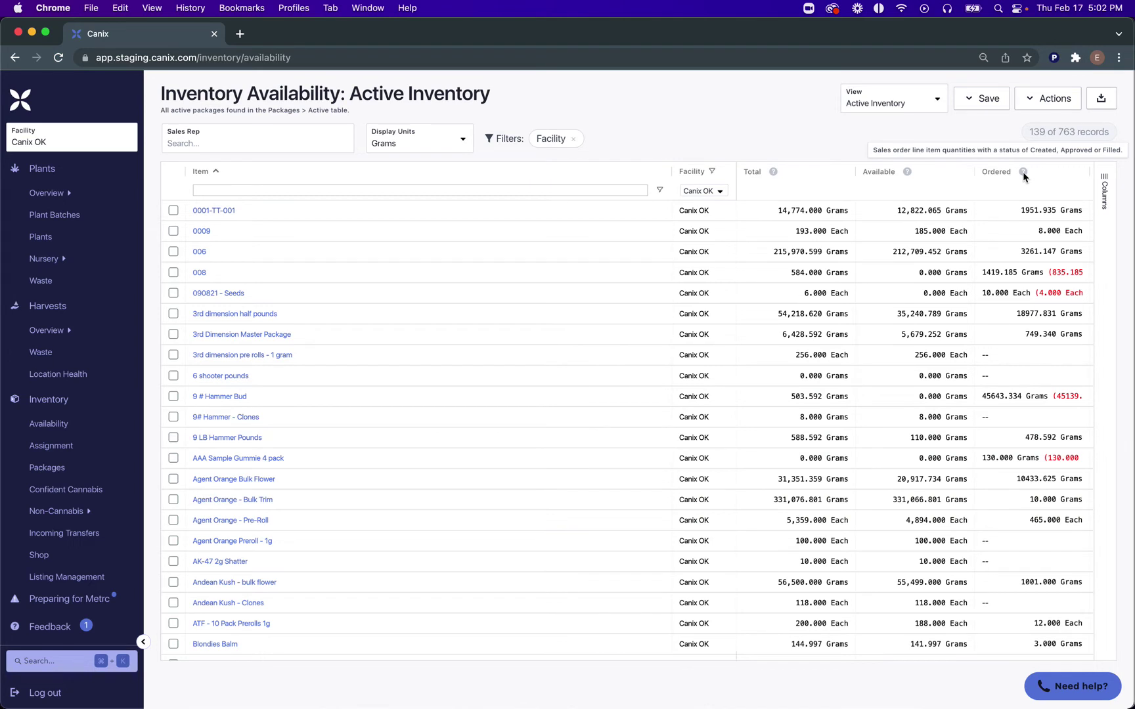
pyautogui.moveTo(897, 176)
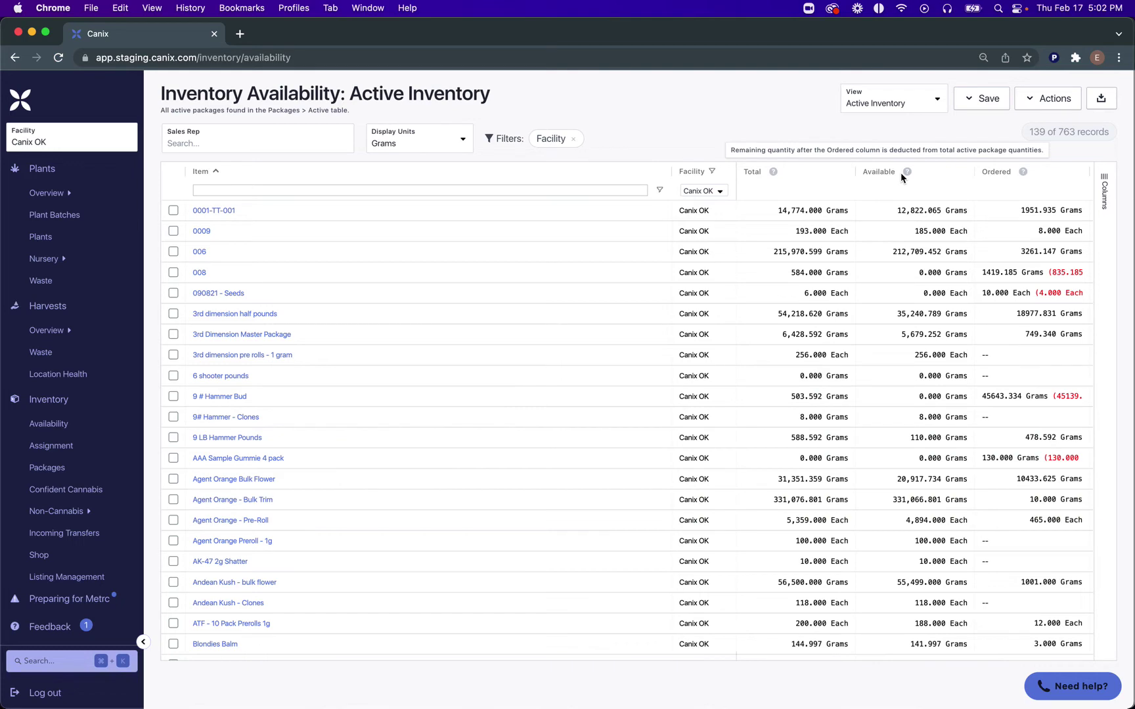
pyautogui.hscroll(3, 930, 247)
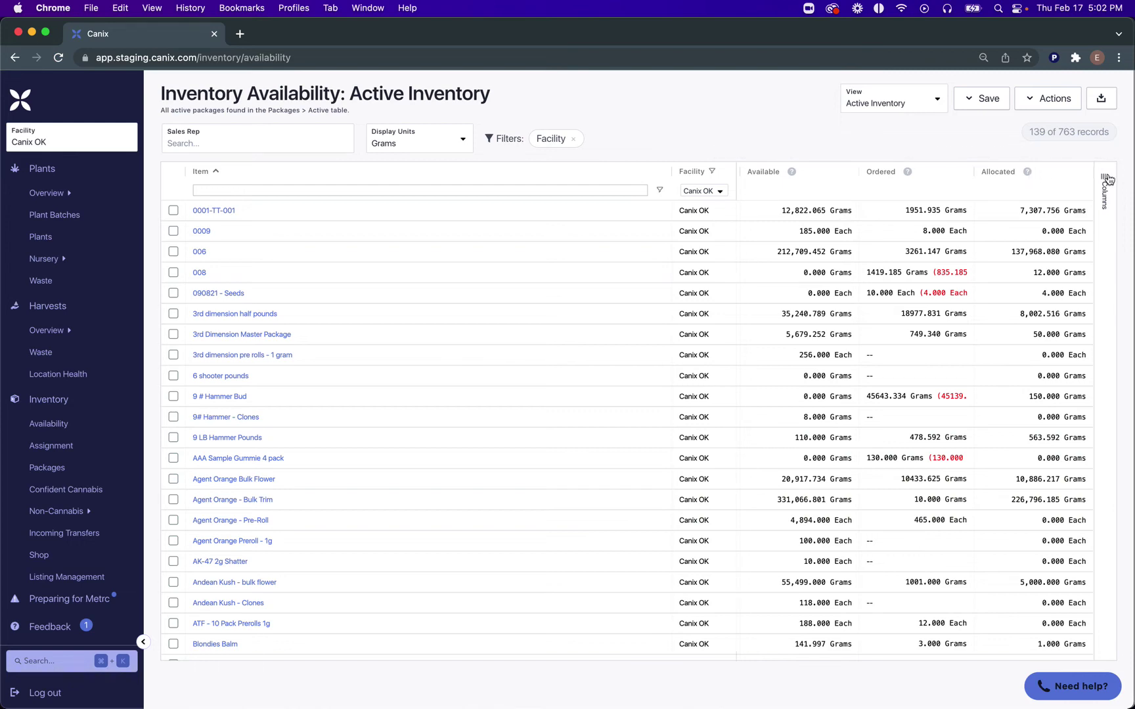
# Uncheck Allocated in the Columns panel to hide it from the Active Inventory table.
pyautogui.click(1107, 179)
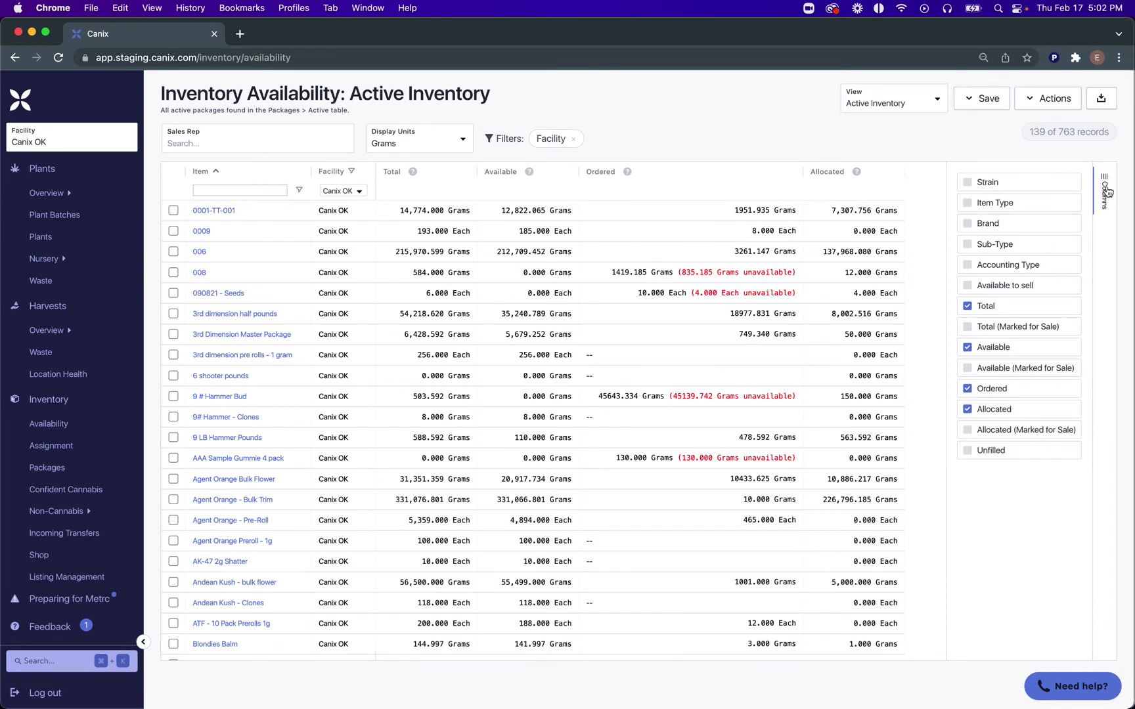
pyautogui.click(996, 410)
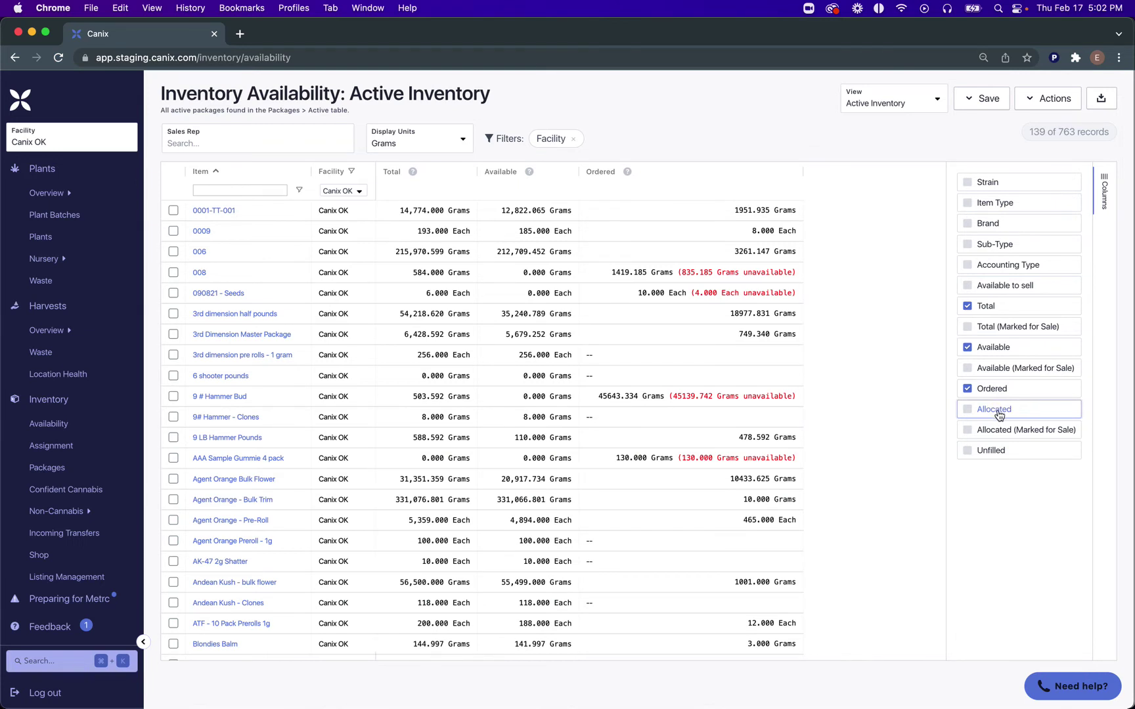
pyautogui.click(1103, 191)
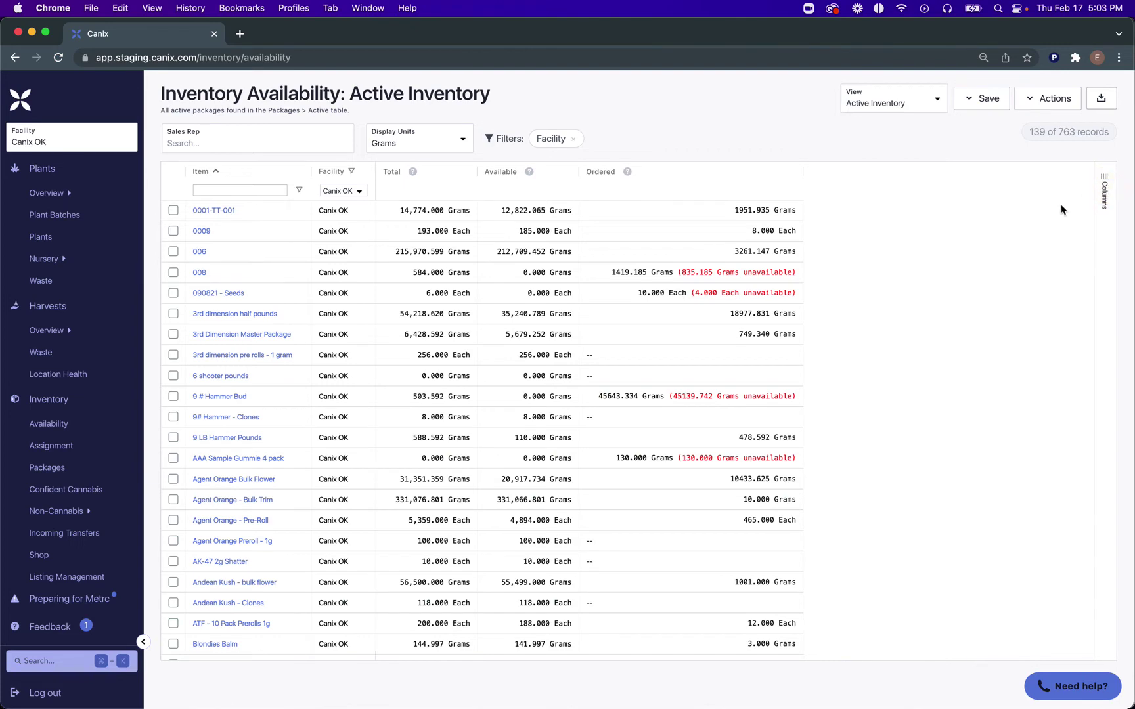
pyautogui.click(983, 104)
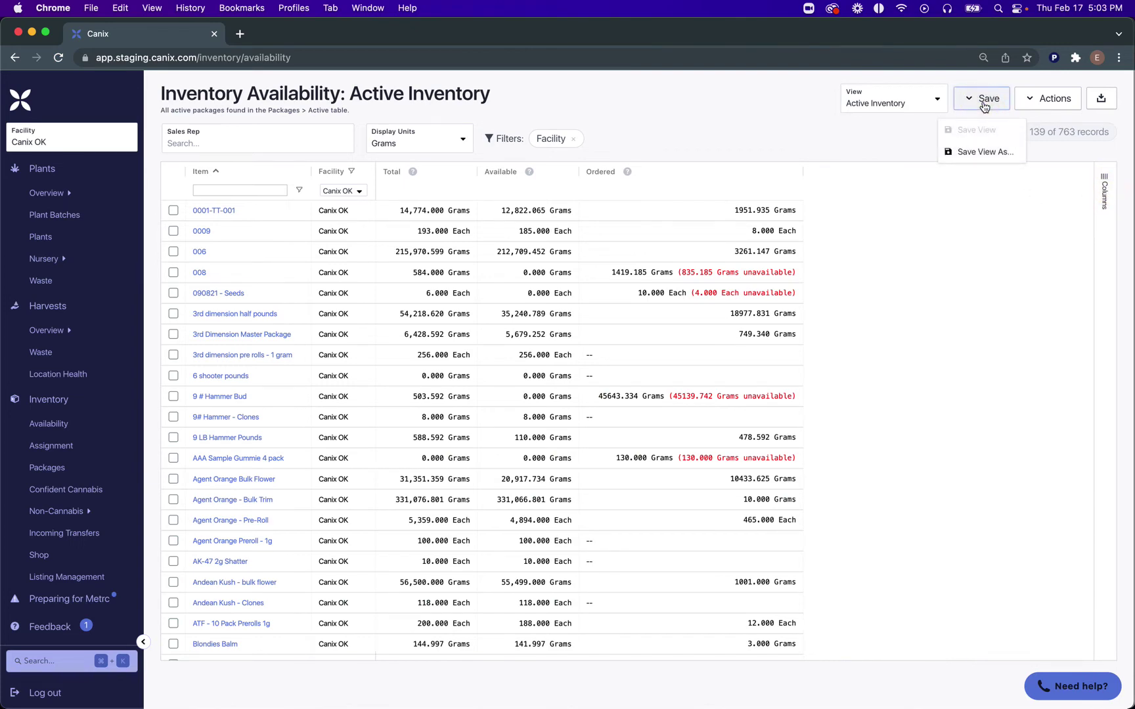
pyautogui.click(978, 151)
pyautogui.click(578, 337)
pyautogui.write('ve Inv')
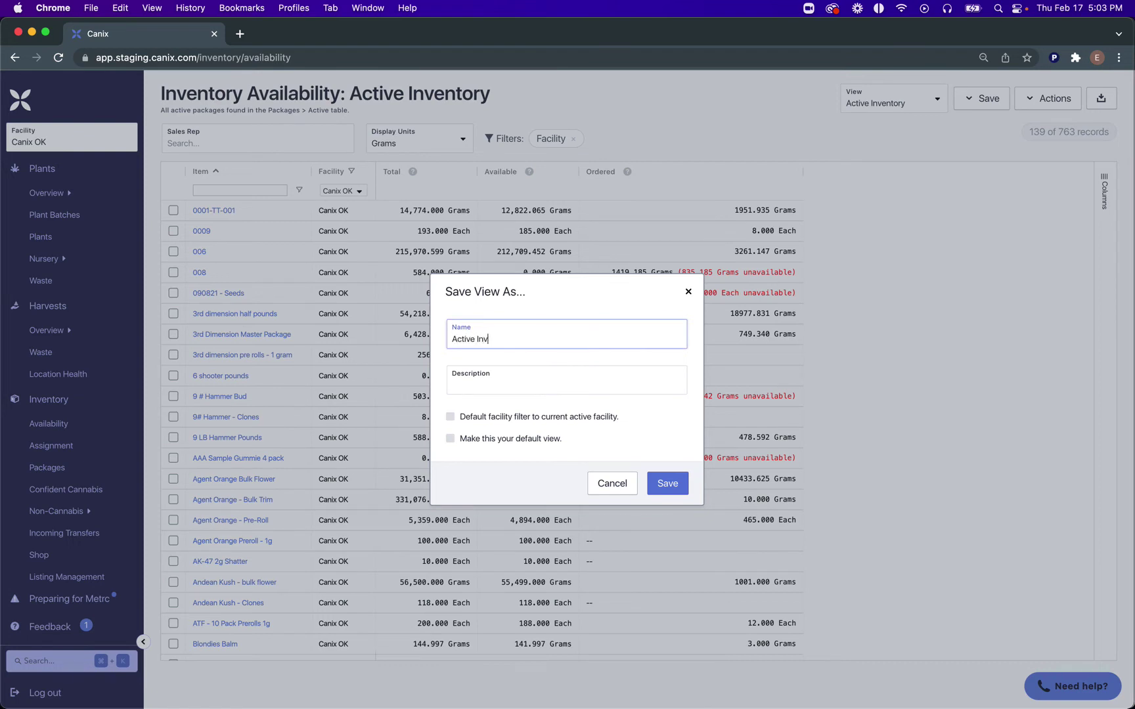
pyautogui.write('entory for Sale')
pyautogui.click(573, 384)
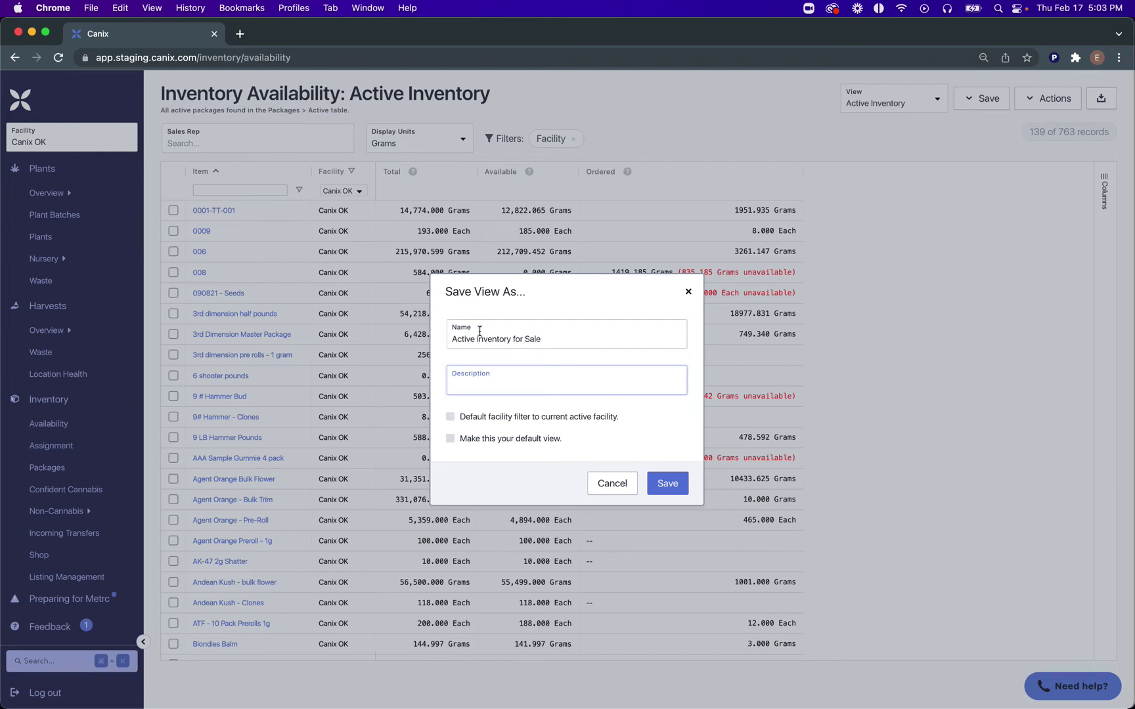
pyautogui.click(531, 425)
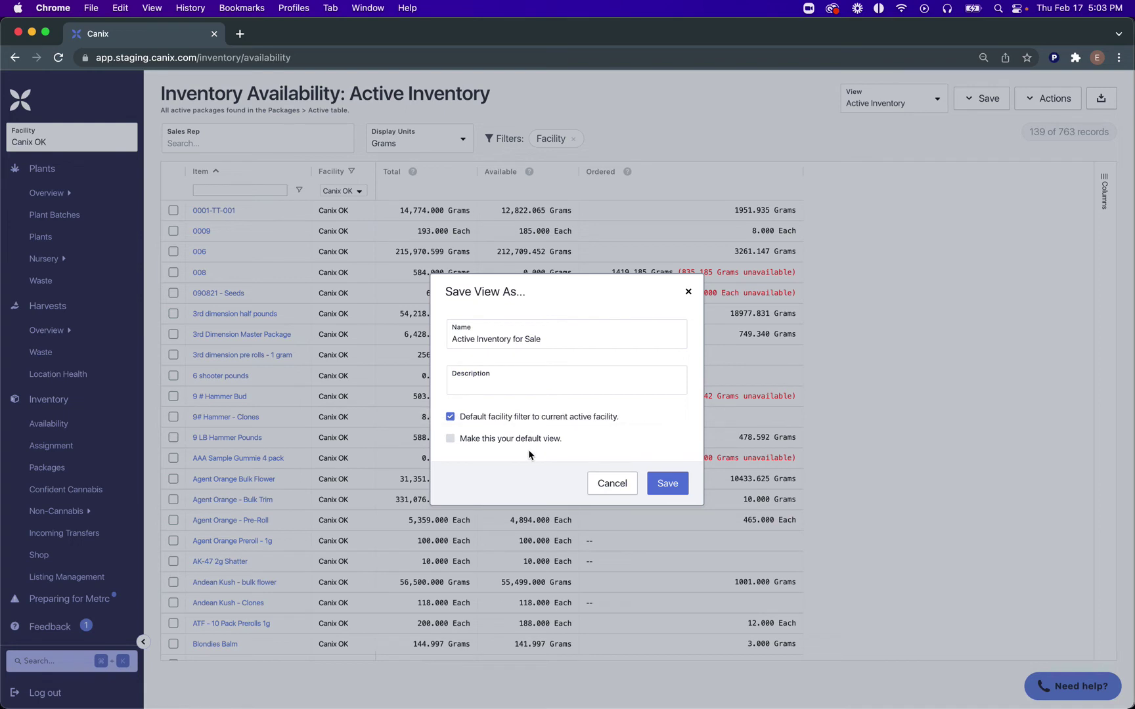
pyautogui.click(527, 448)
pyautogui.click(450, 438)
pyautogui.click(612, 484)
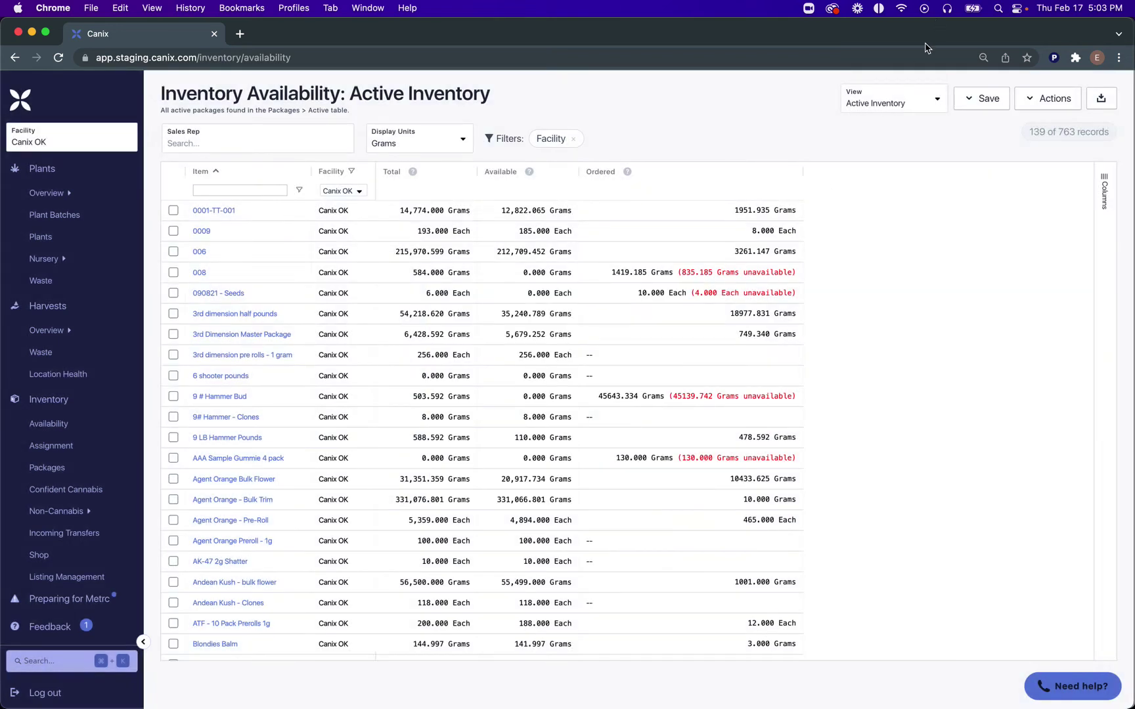
pyautogui.click(904, 108)
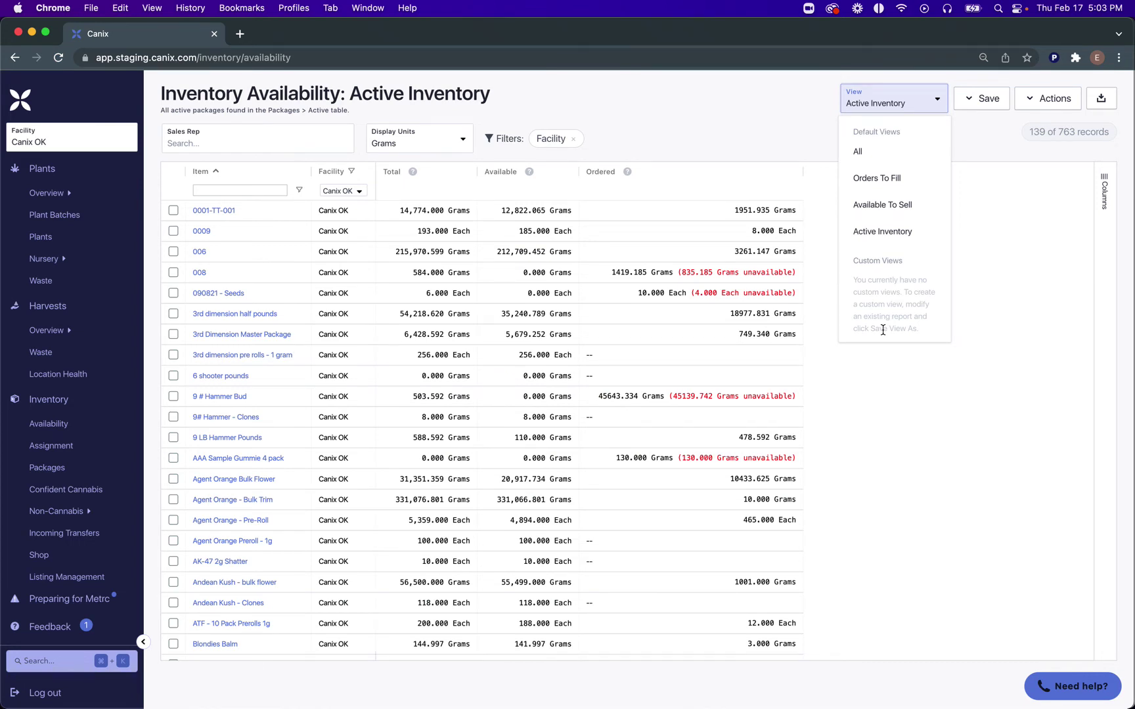
pyautogui.click(1007, 300)
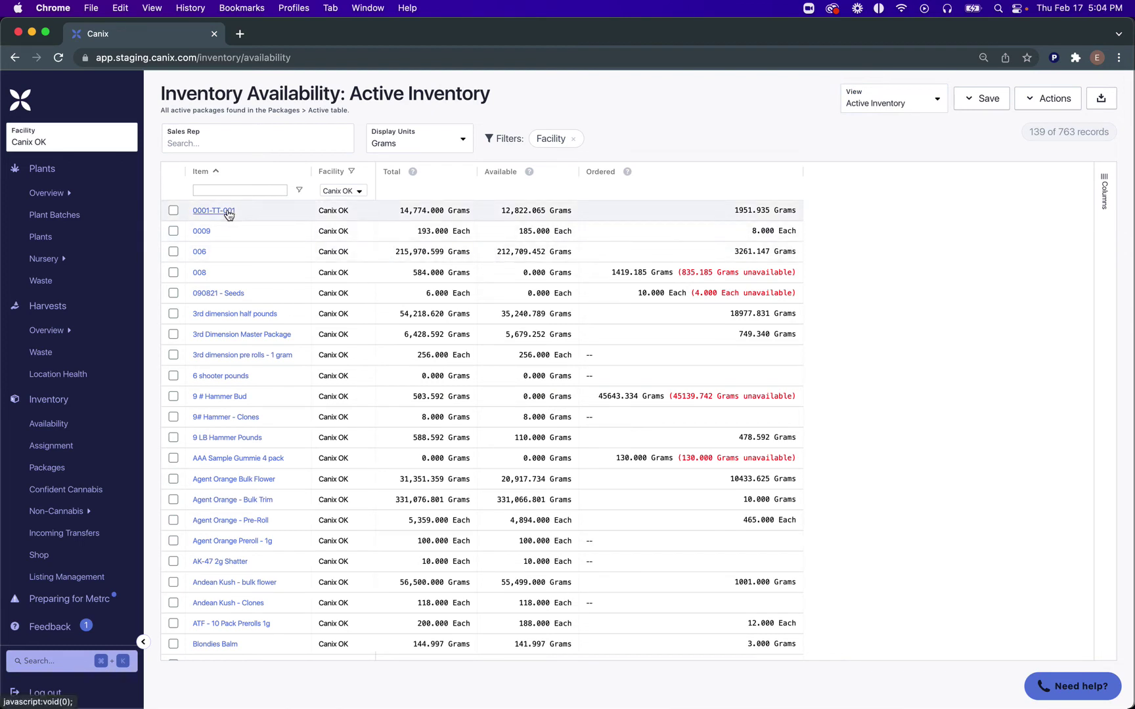
# Check the 0001-TT-001, 3rd dimension half pounds and 3rd Dimension Master Package rows.
pyautogui.click(173, 210)
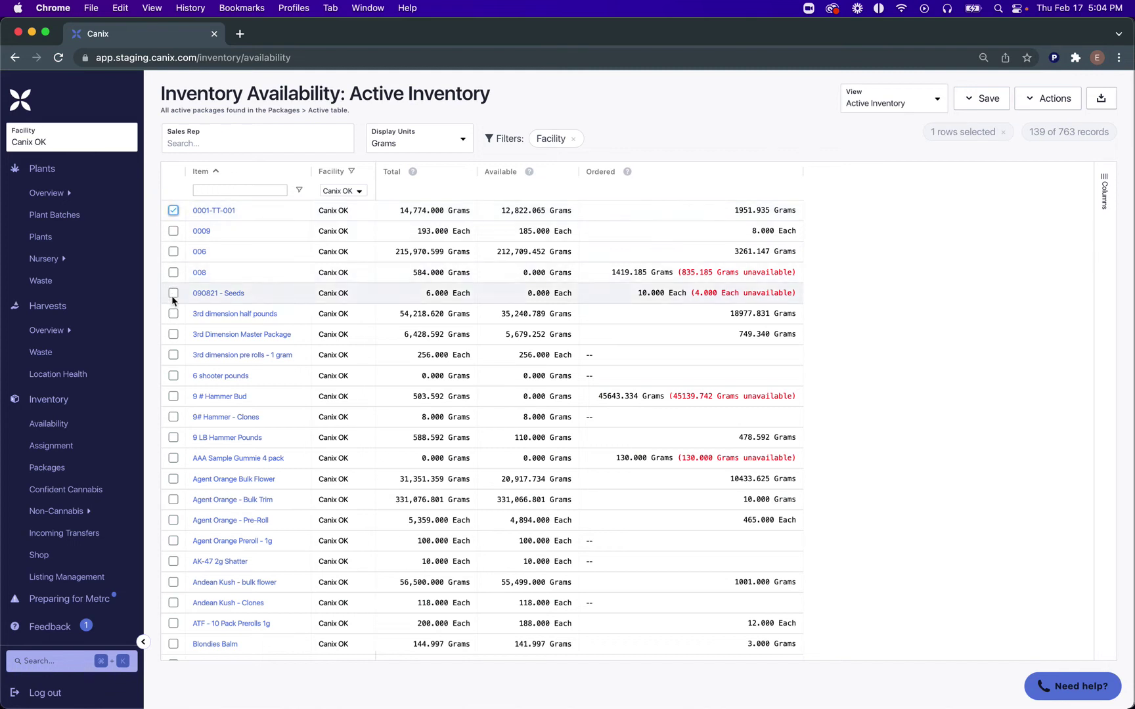
pyautogui.click(173, 314)
pyautogui.click(173, 335)
# Create a sales order from the three selected inventory items.
pyautogui.click(1041, 107)
pyautogui.moveTo(925, 133); pyautogui.dragTo(956, 134)
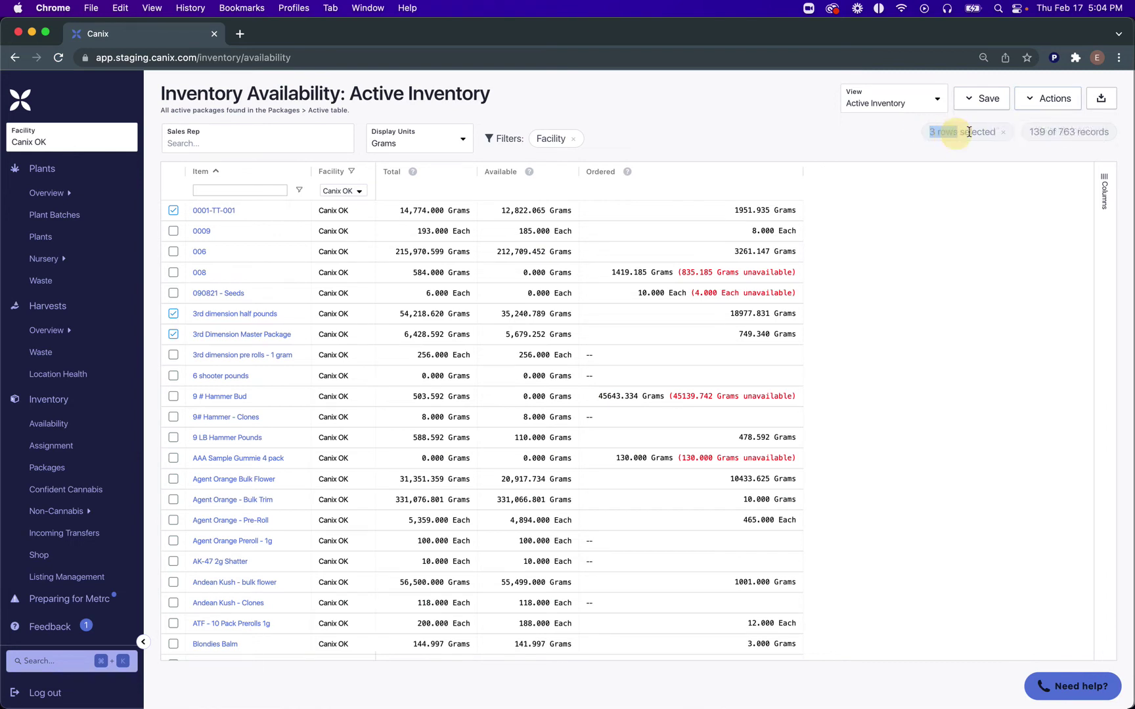
pyautogui.click(1049, 105)
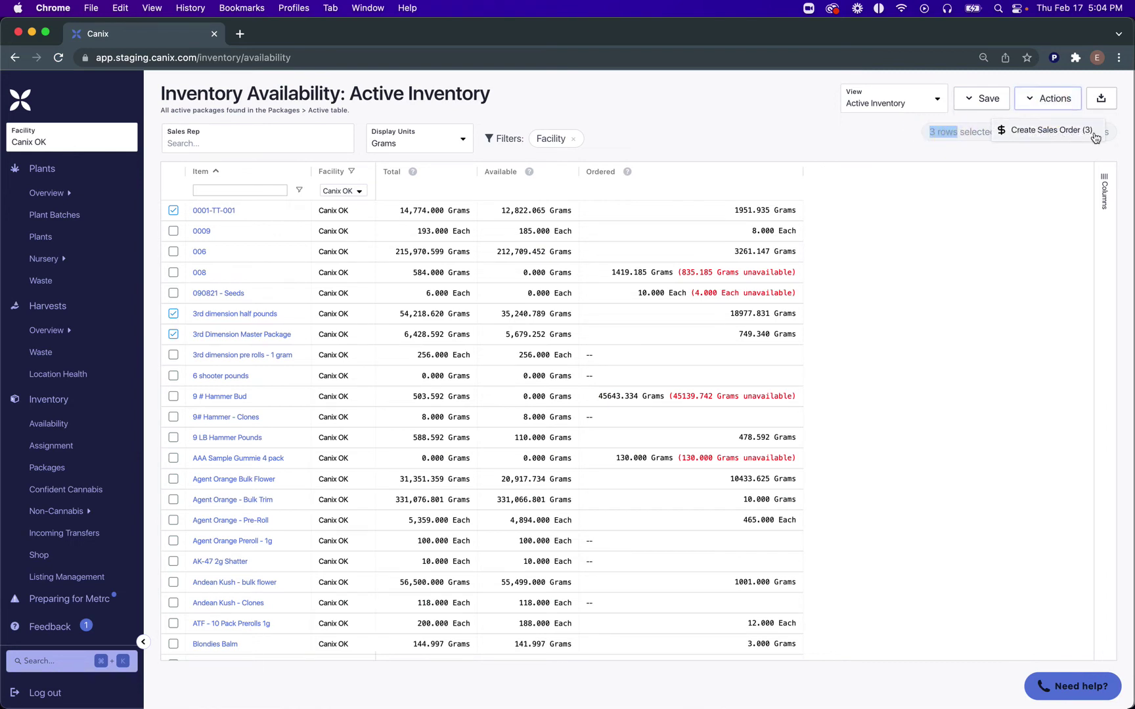
pyautogui.click(1088, 139)
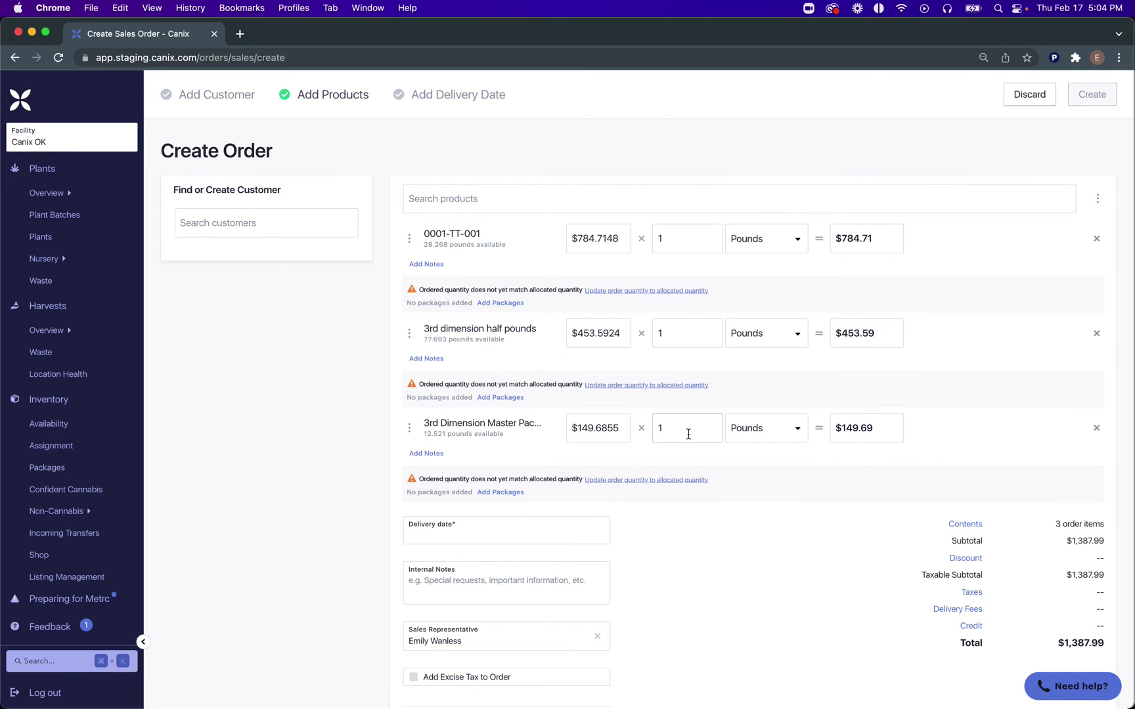
# Assign package 000AA0000849 to the Master Package line, then discard the order for Availability.
pyautogui.click(504, 494)
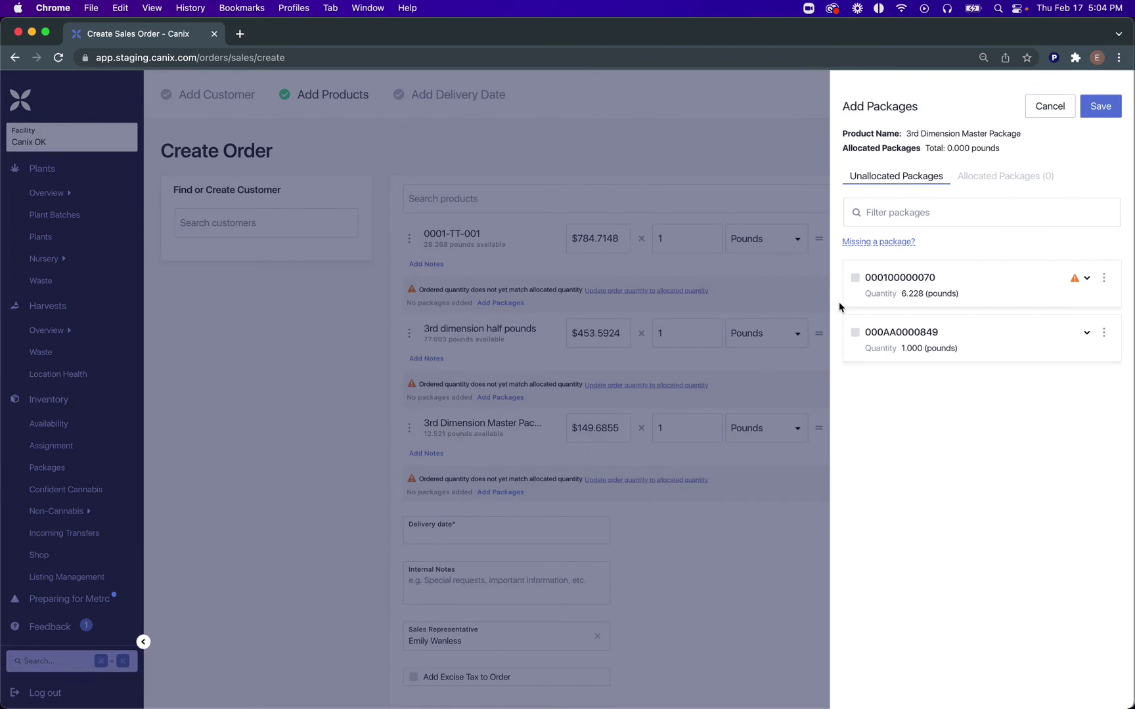
pyautogui.click(856, 330)
pyautogui.click(1102, 109)
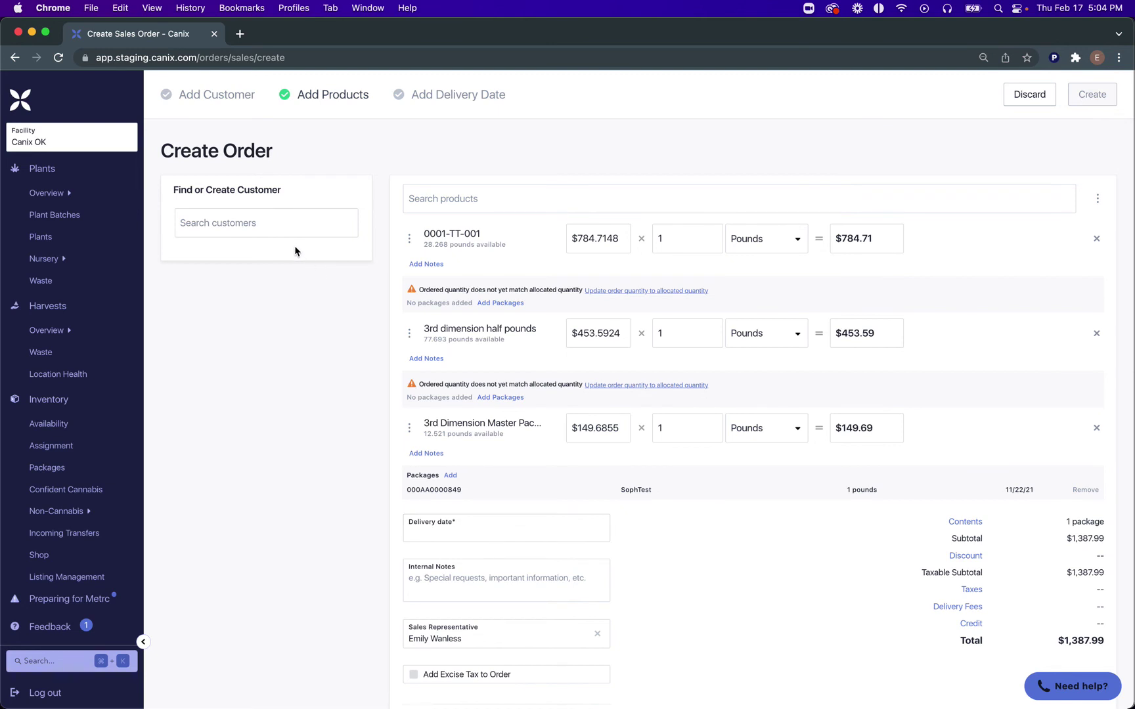
pyautogui.click(66, 425)
pyautogui.click(680, 144)
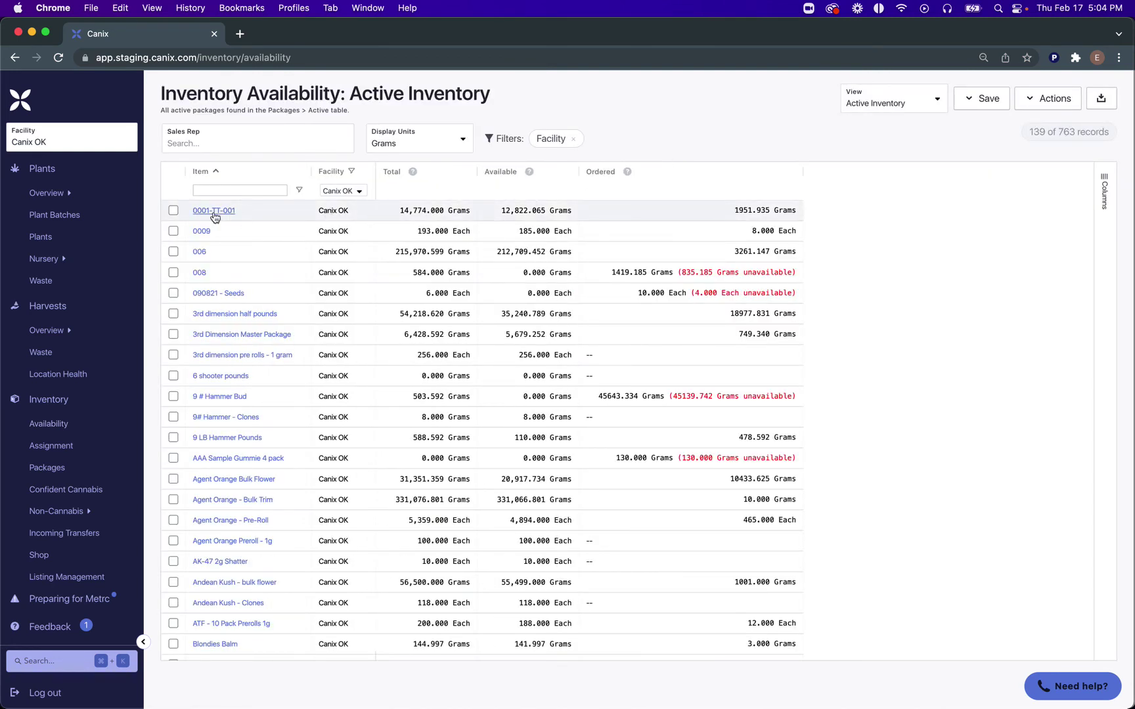
# Open item 0001-TT-001's details and review its packages' statuses and order details.
pyautogui.click(213, 215)
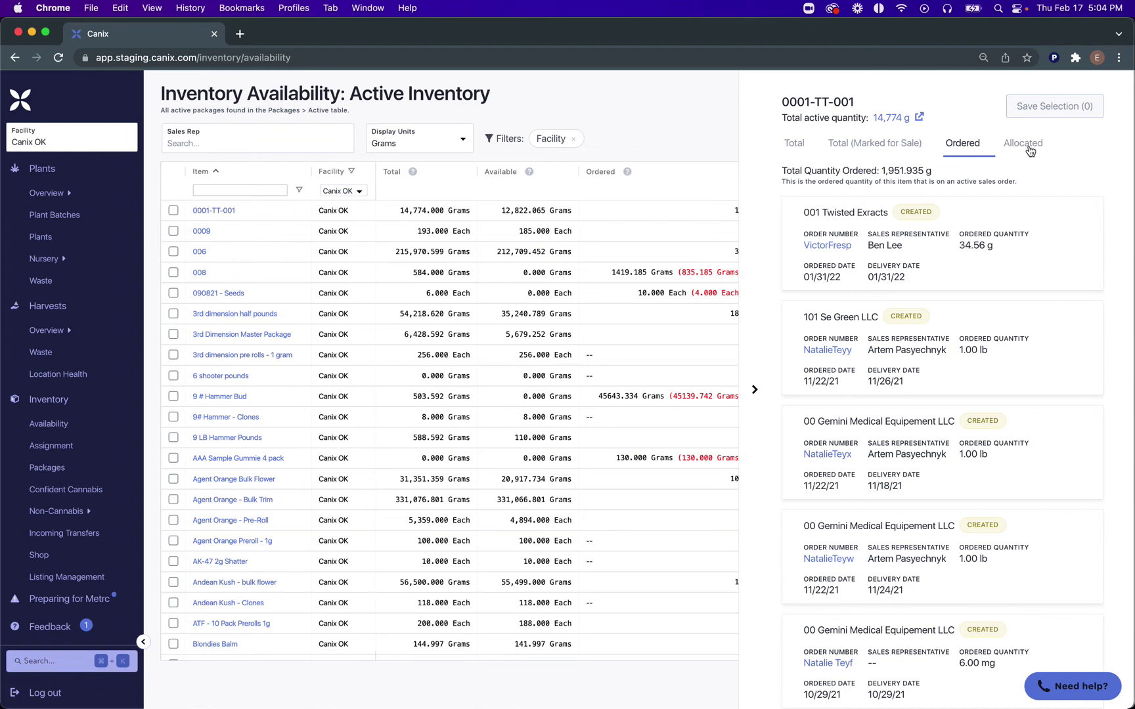
pyautogui.click(796, 144)
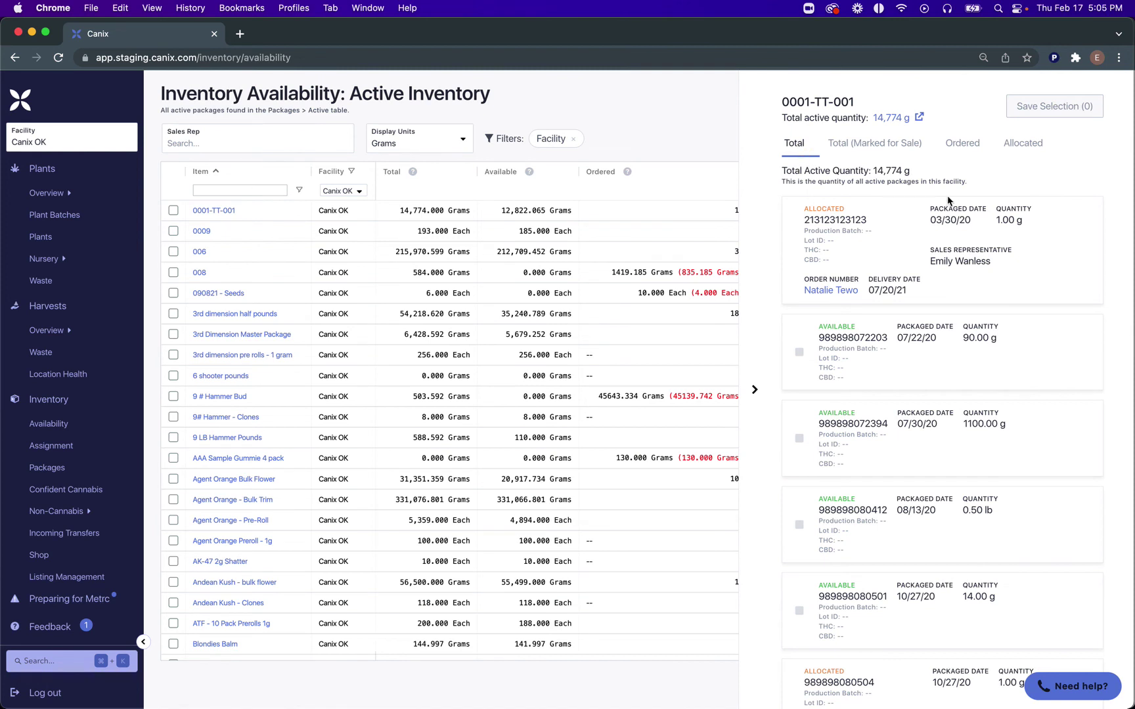
pyautogui.scroll(-1, 934, 507)
pyautogui.scroll(-10, 934, 507)
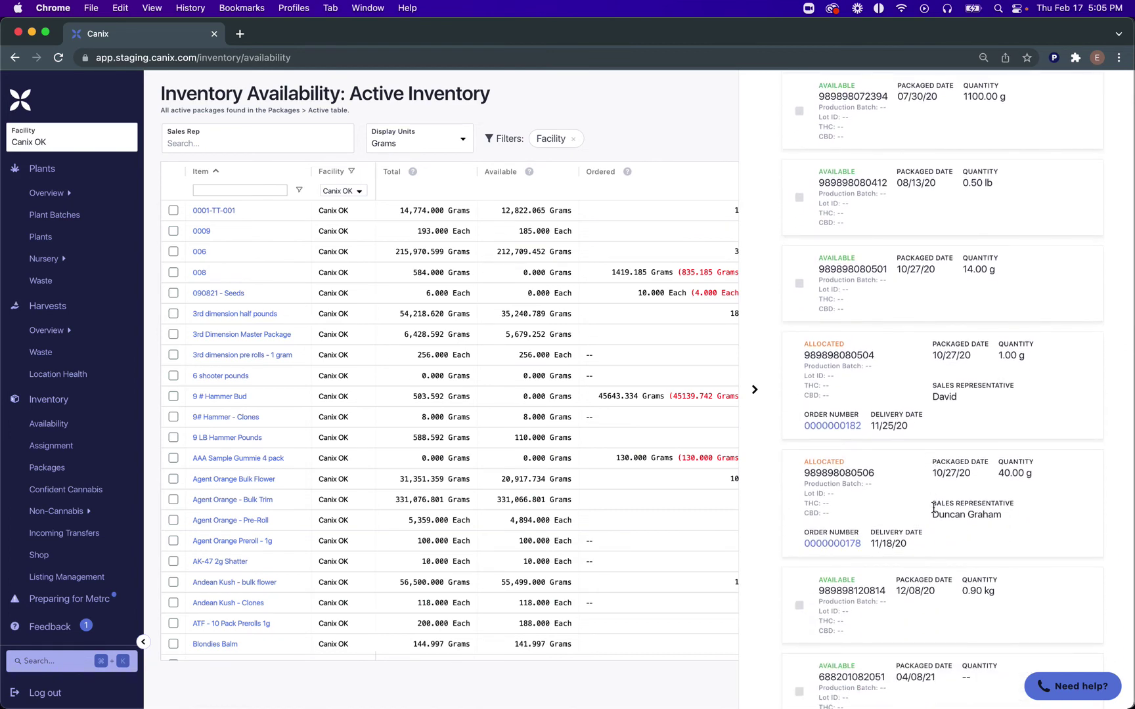
pyautogui.scroll(10, 933, 508)
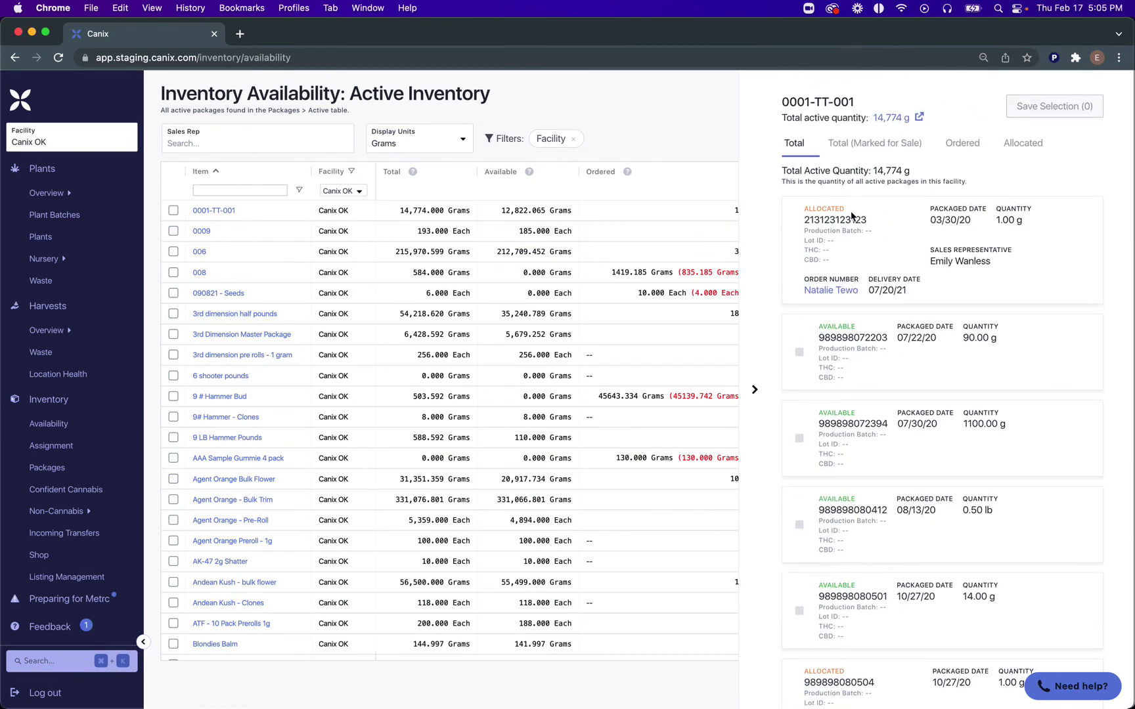
pyautogui.doubleClick(814, 209)
pyautogui.moveTo(871, 292); pyautogui.dragTo(804, 295)
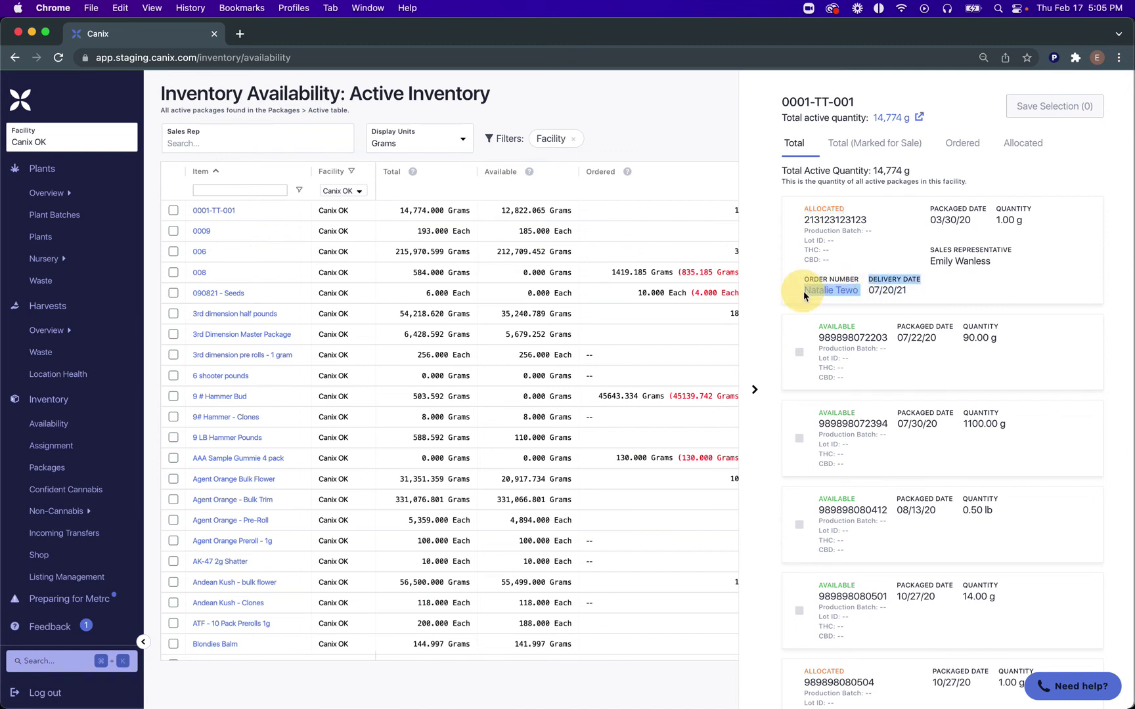
pyautogui.click(945, 278)
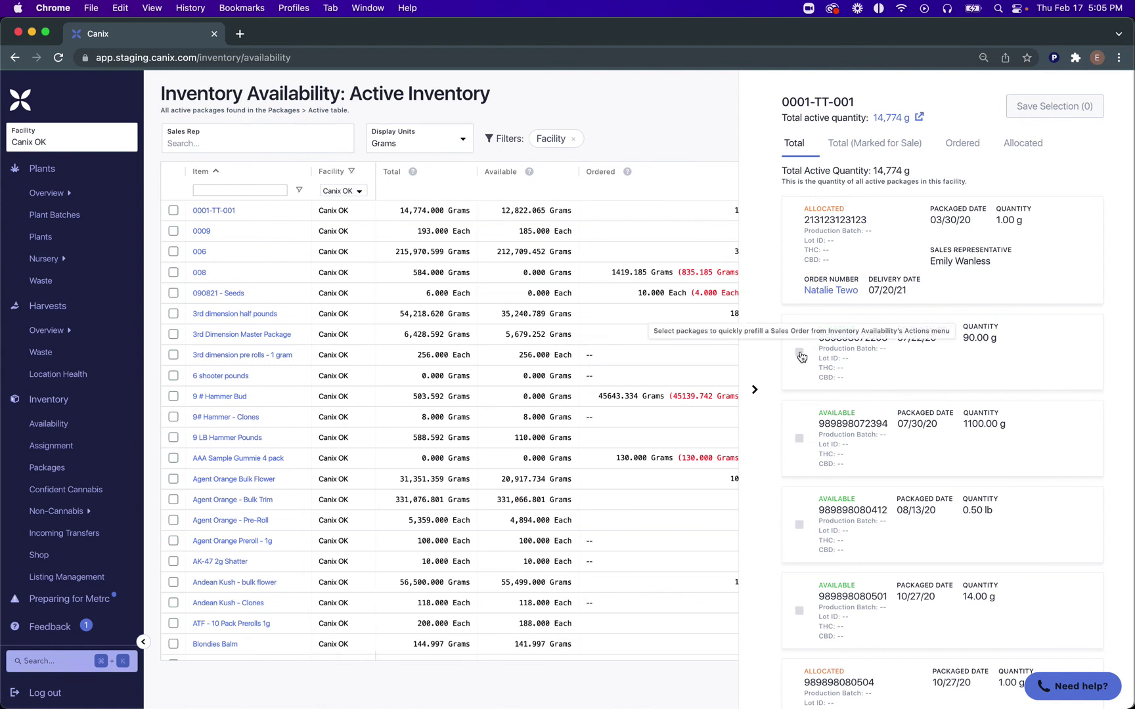
pyautogui.click(799, 353)
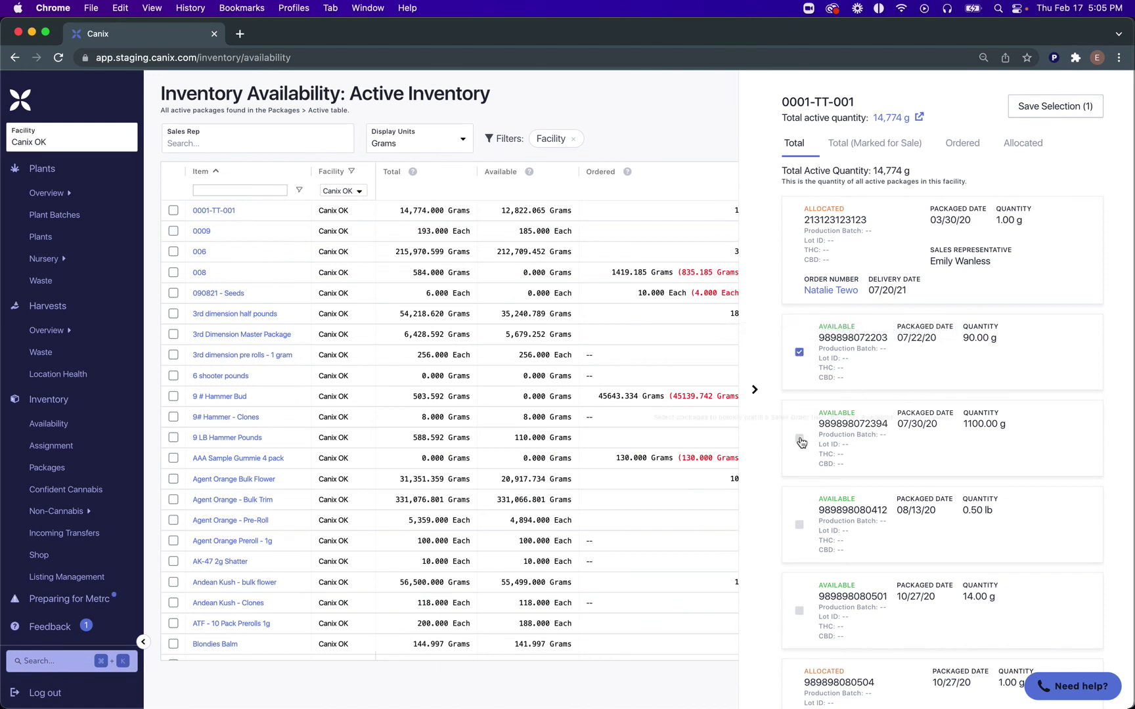
pyautogui.click(799, 440)
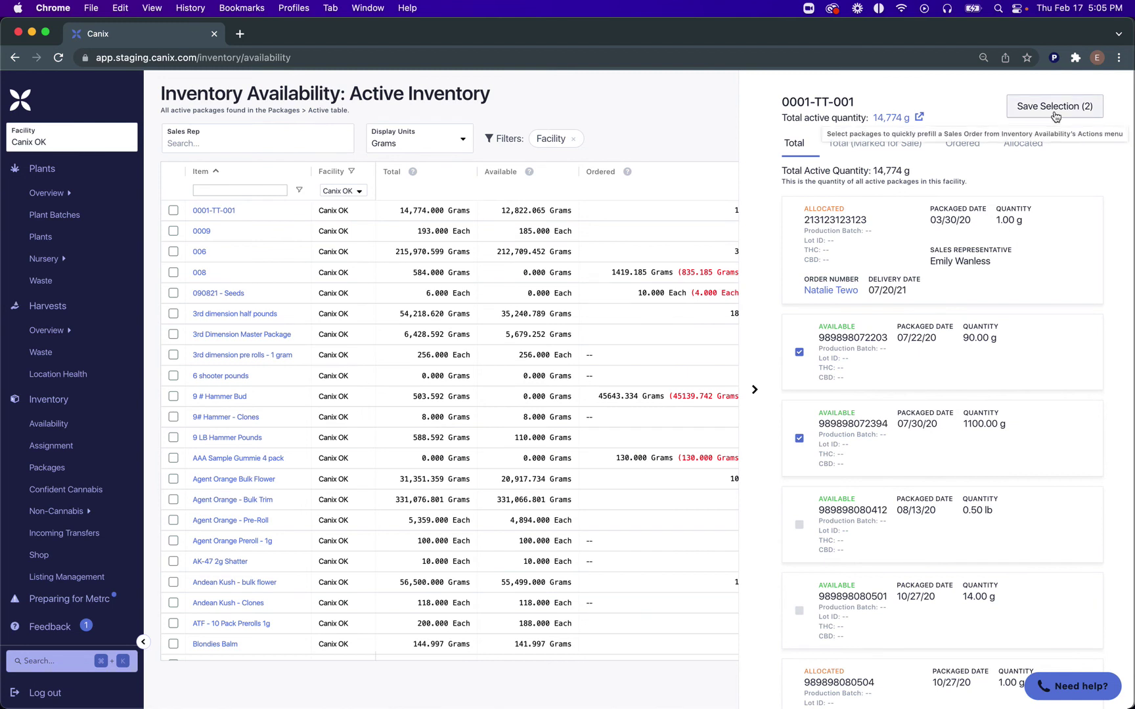
pyautogui.click(1055, 113)
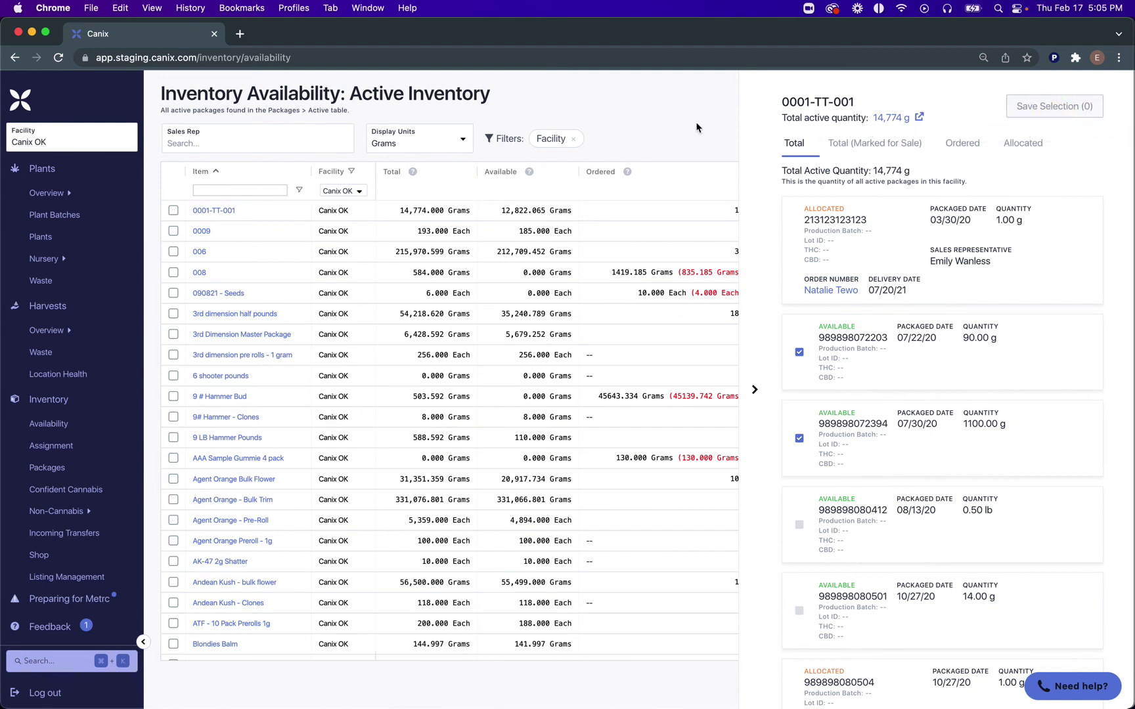
pyautogui.click(752, 392)
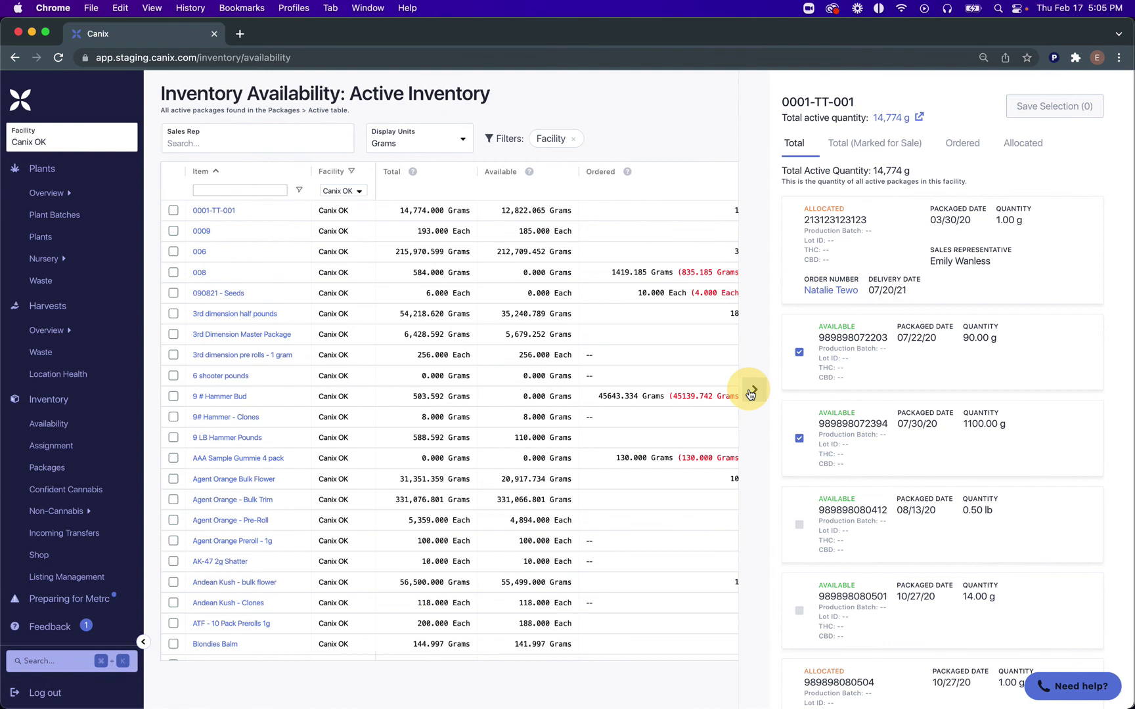
# Select the 0001-TT-001 row and check the rows and packages selected counts.
pyautogui.click(173, 211)
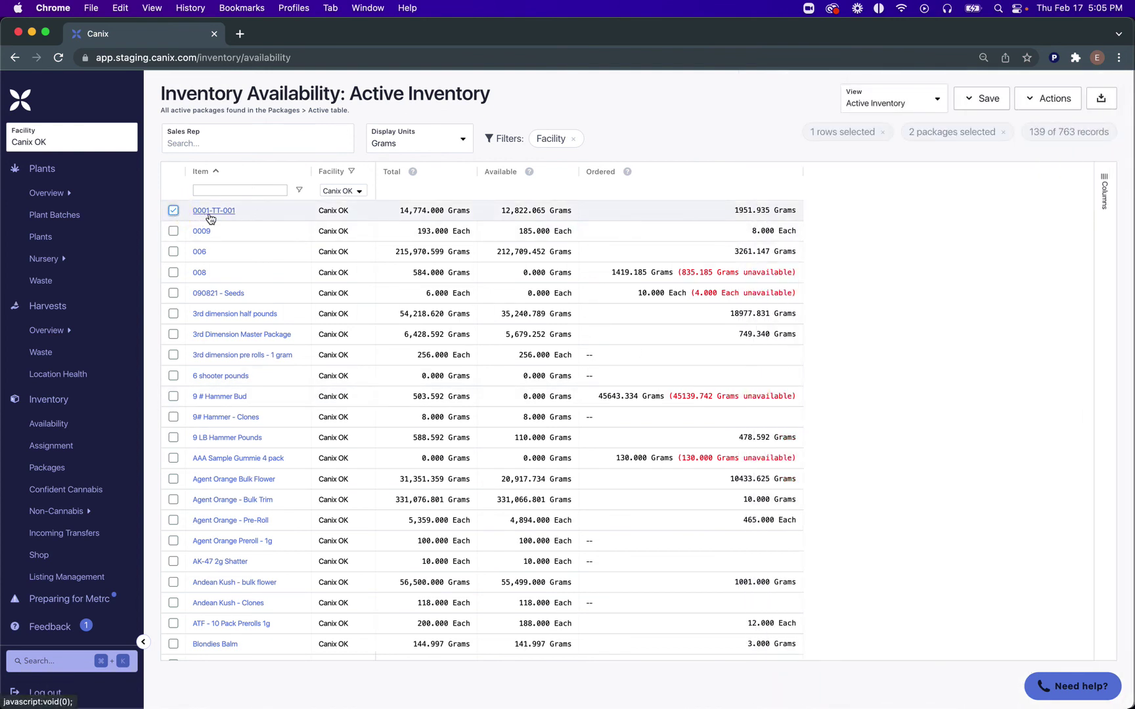
pyautogui.click(798, 128)
pyautogui.moveTo(808, 131); pyautogui.dragTo(1038, 129)
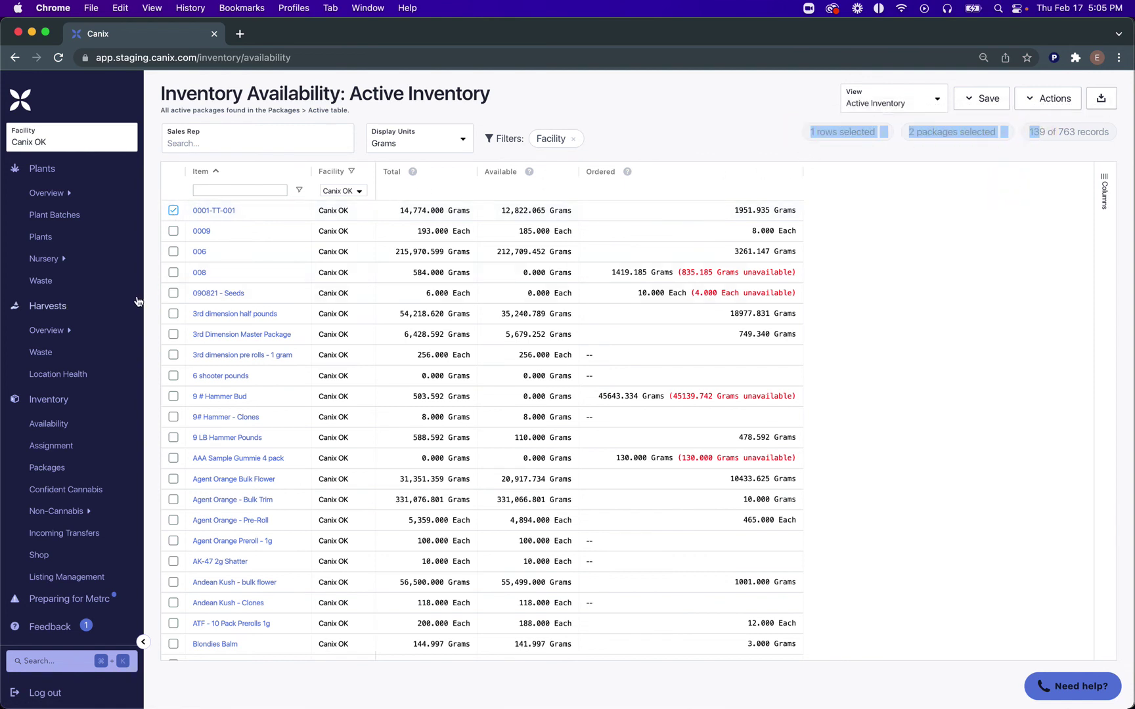
pyautogui.click(207, 316)
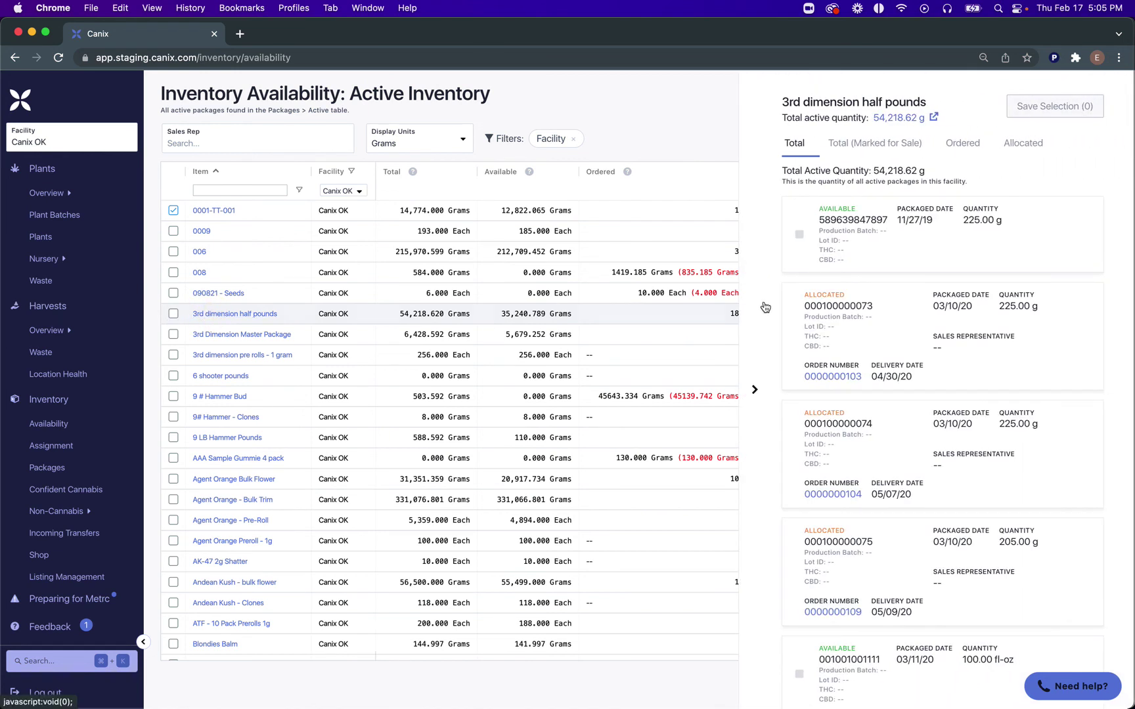
pyautogui.click(799, 234)
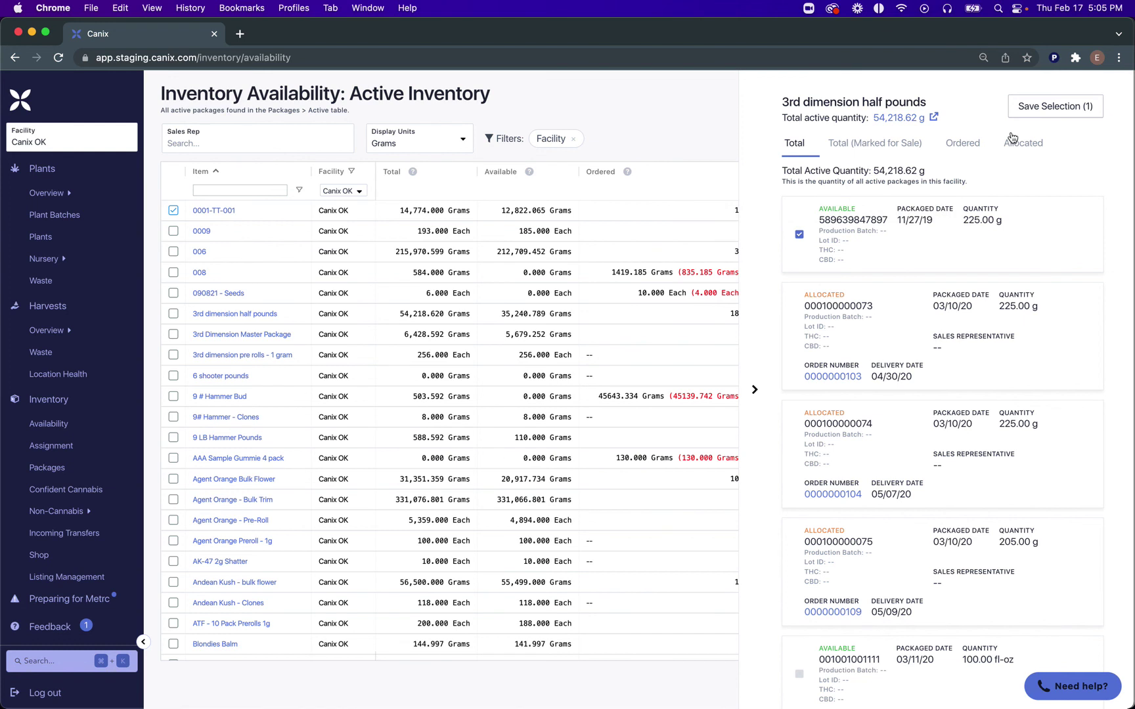
pyautogui.click(1051, 107)
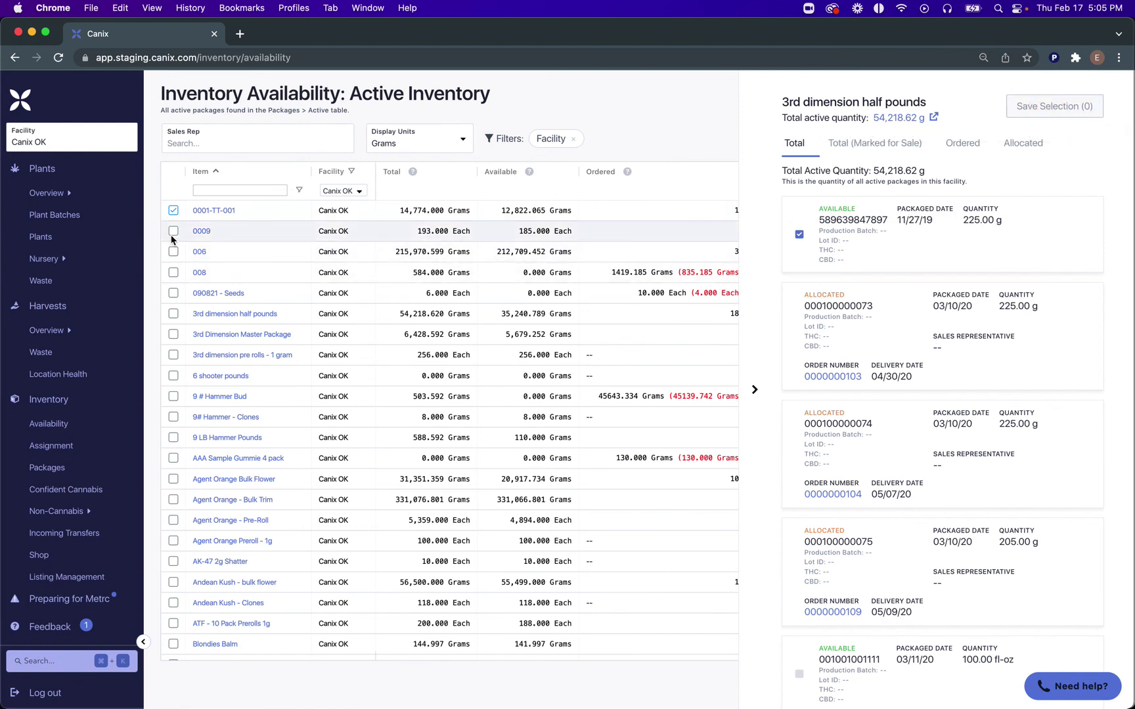
pyautogui.click(173, 315)
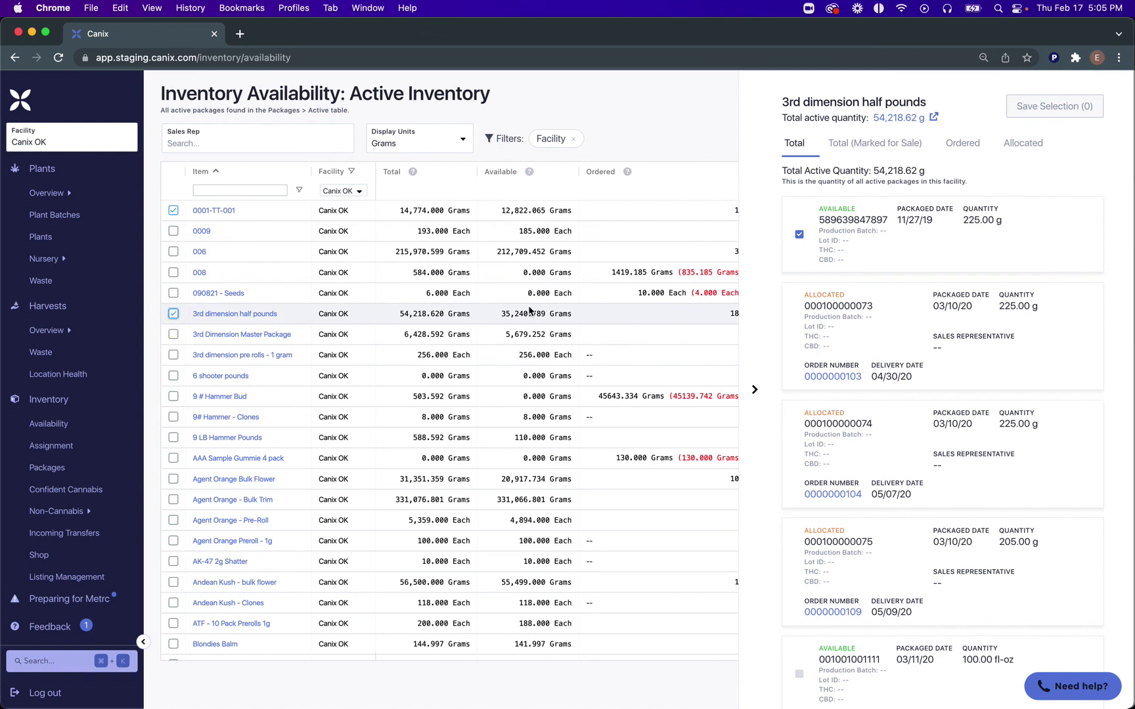
pyautogui.click(755, 390)
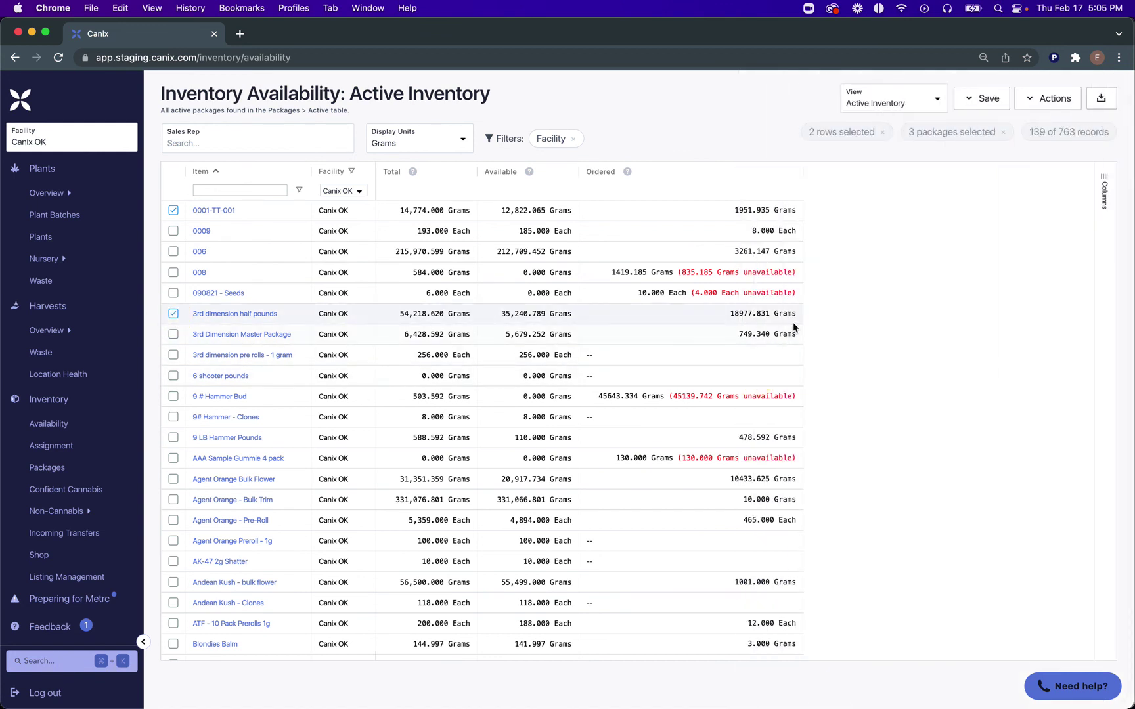
pyautogui.click(1061, 104)
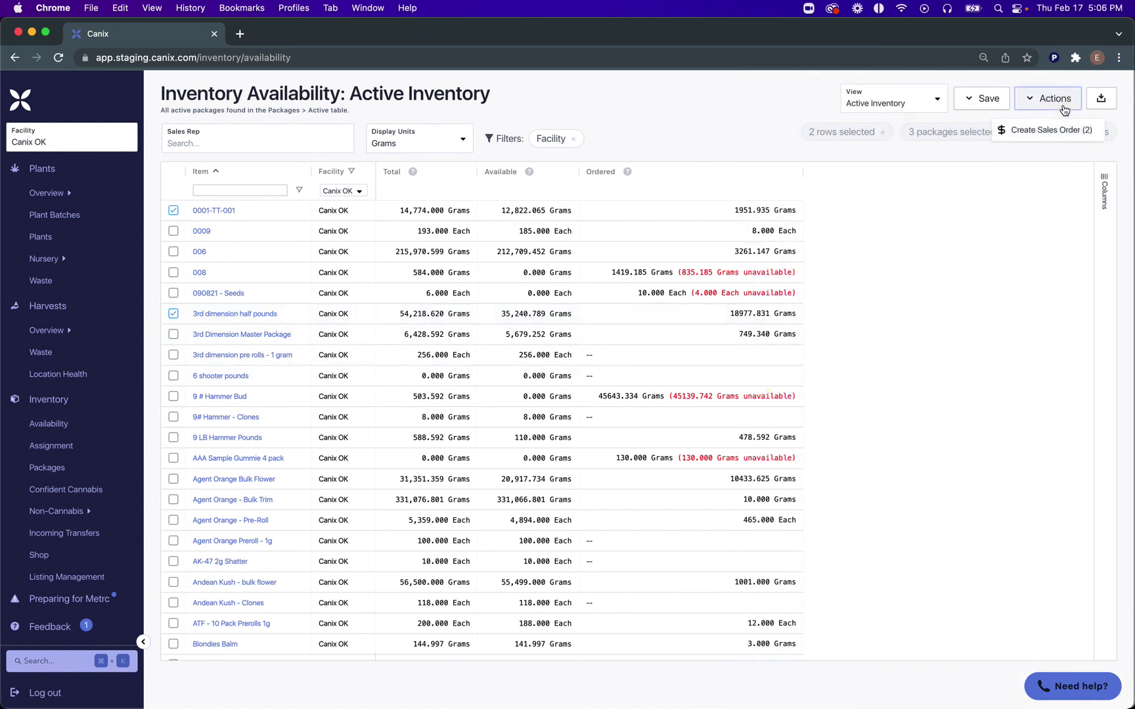
# Create a sales order from the two selected items and review the 1,100 grams package quantity.
pyautogui.click(1061, 132)
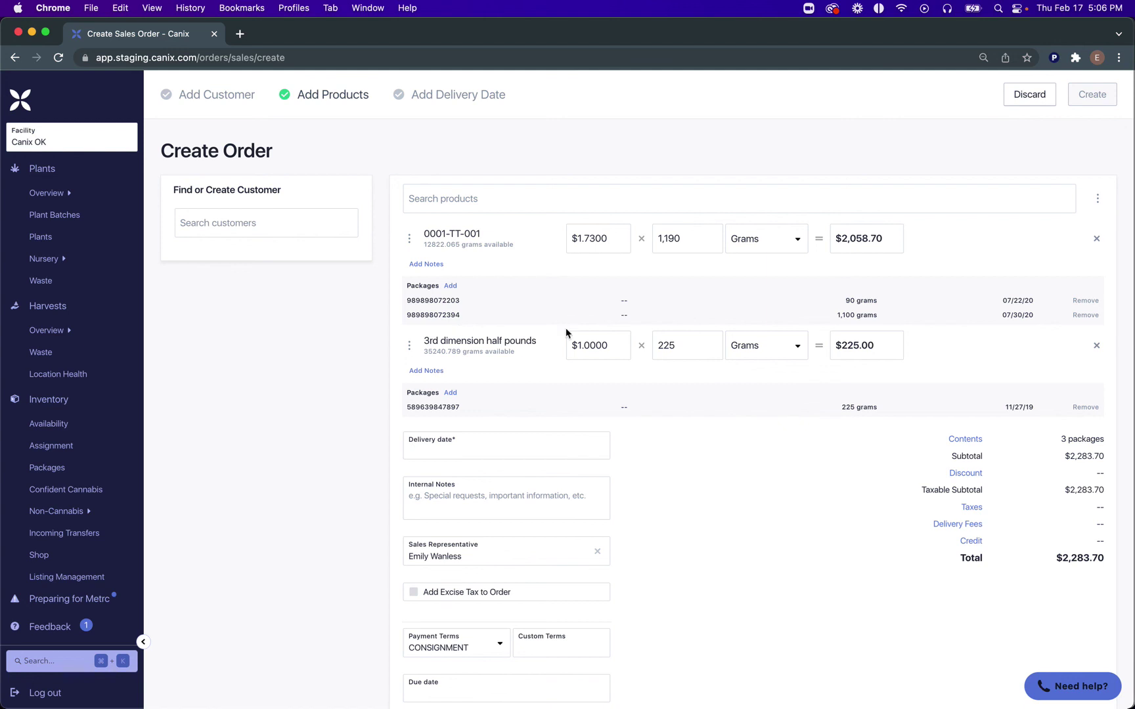
pyautogui.moveTo(837, 315); pyautogui.dragTo(844, 314)
pyautogui.click(845, 314)
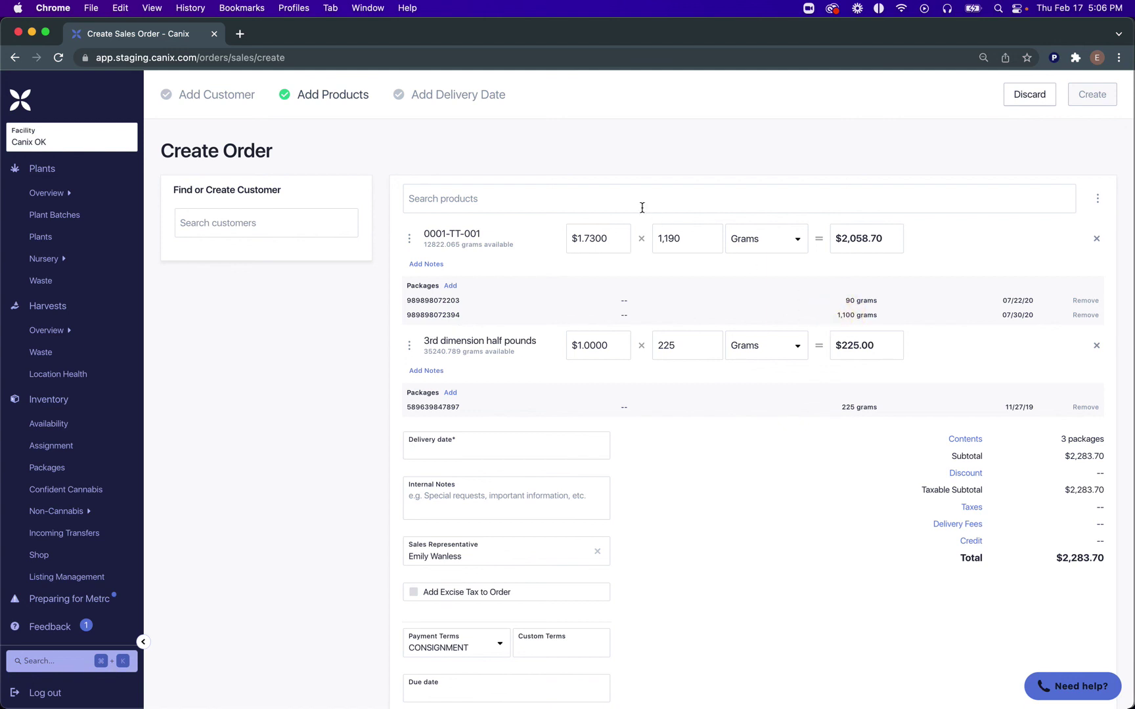